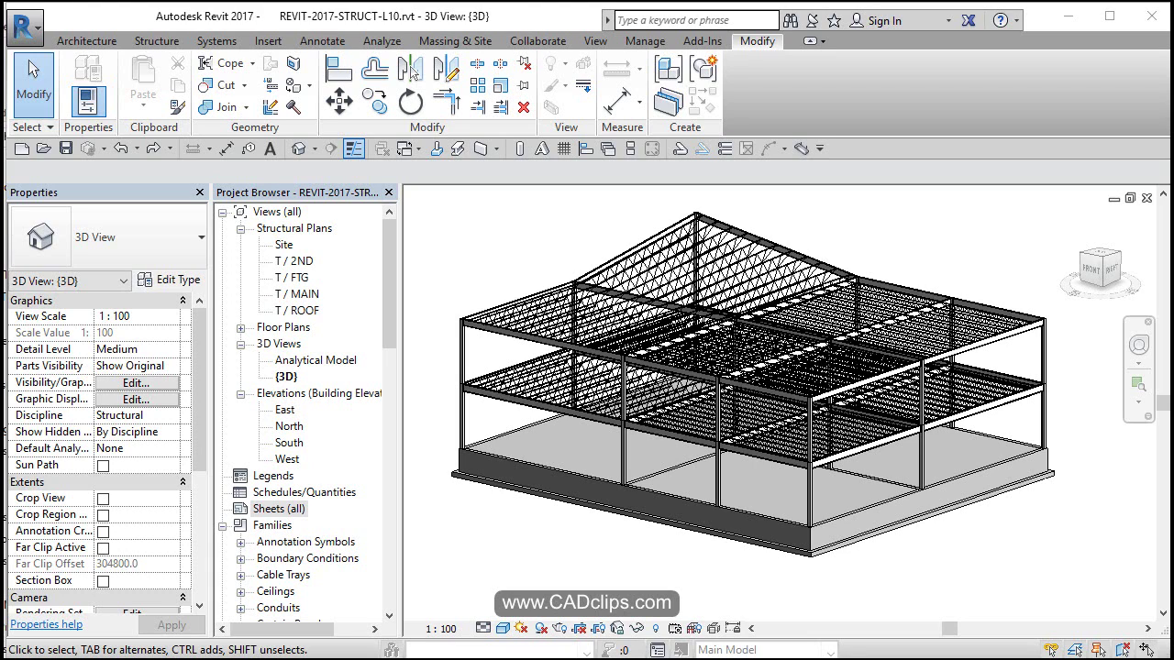
Step: Create two new sheets, each using the A1 metric titleblock
{"action": "right_click", "coordinate": [280, 508]}
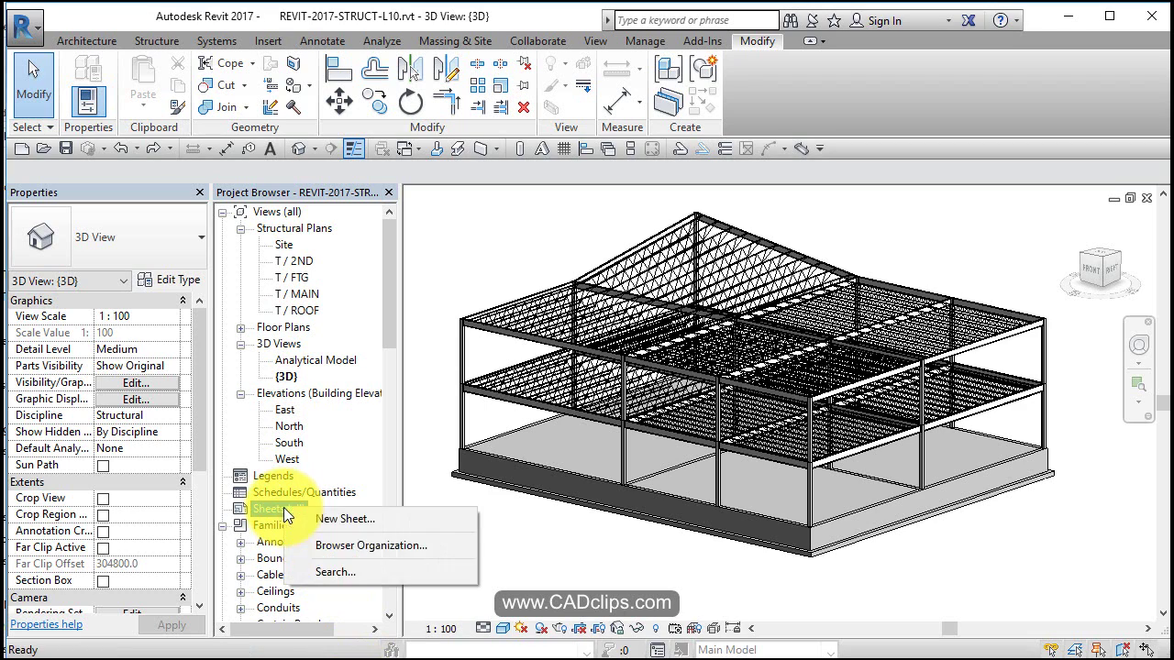
{"action": "left_click", "coordinate": [376, 519]}
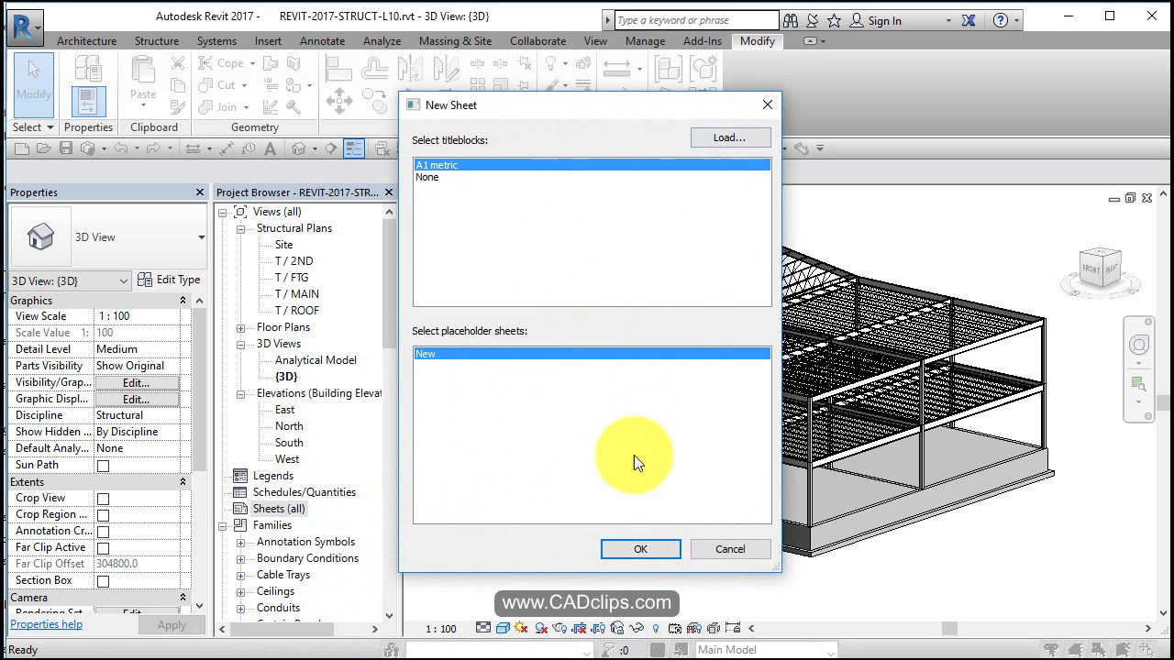
{"action": "left_click", "coordinate": [634, 548]}
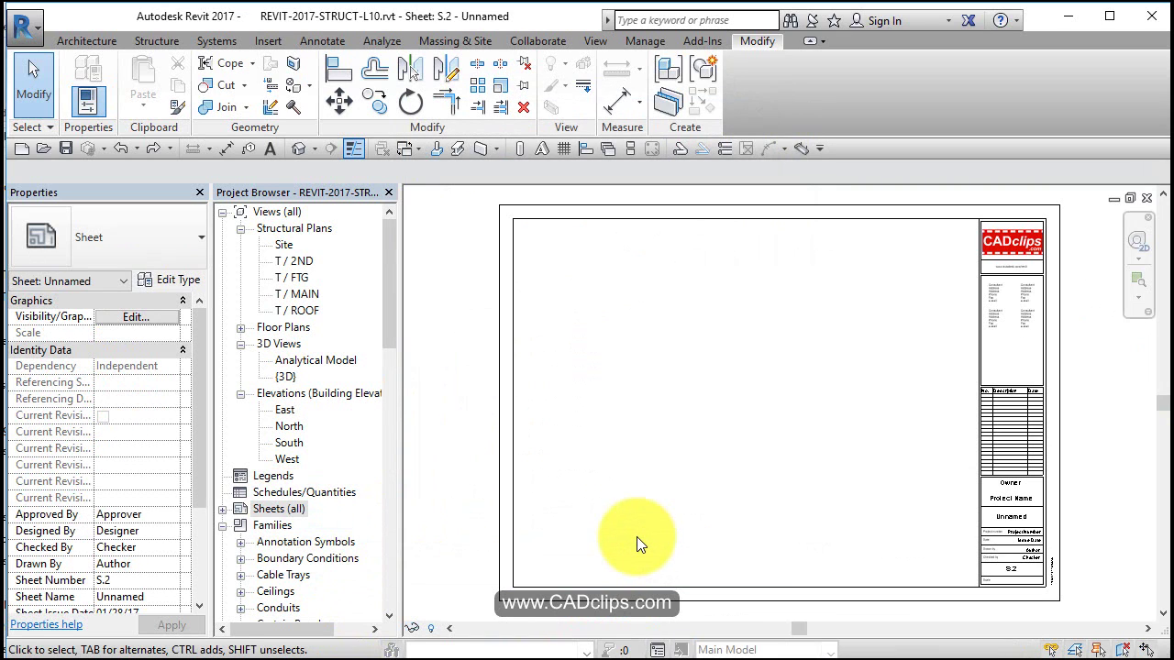
{"action": "right_click", "coordinate": [285, 512]}
{"action": "left_click", "coordinate": [334, 524]}
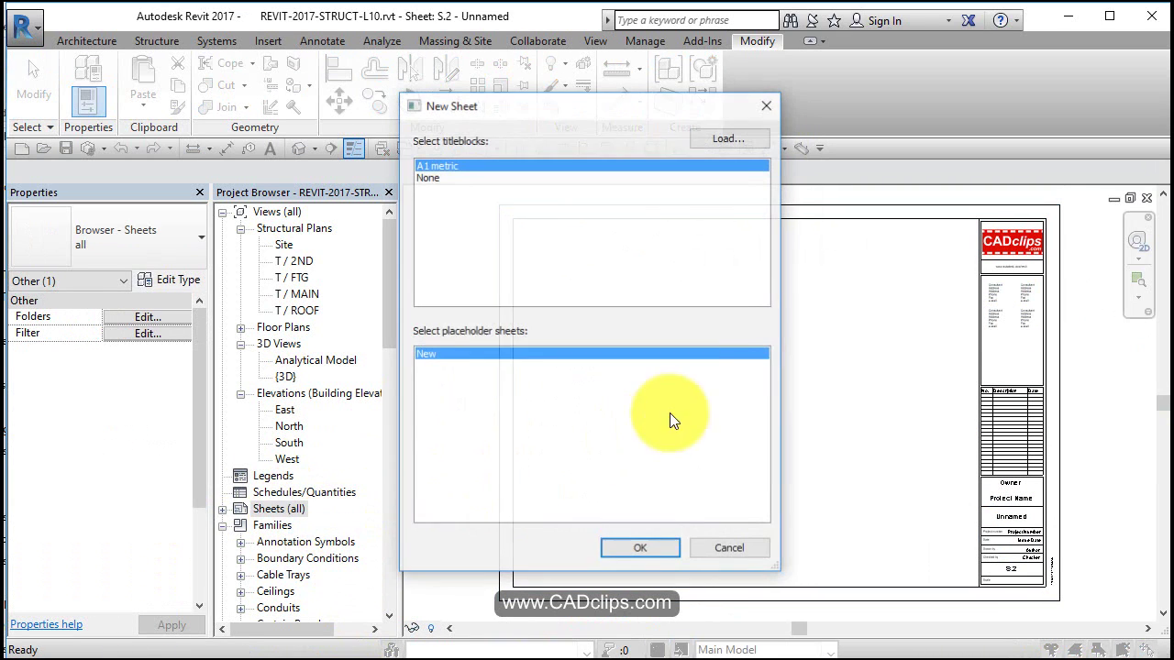
{"action": "left_click", "coordinate": [633, 547]}
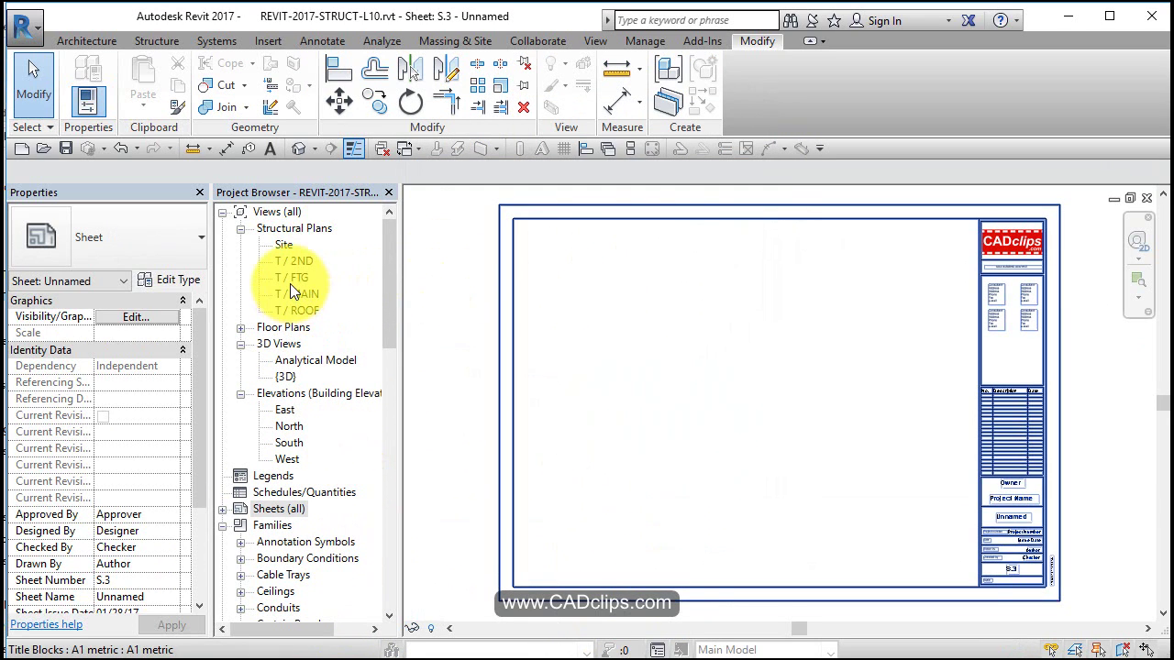
Step: Place the T / FTG structural plan on the second new sheet
{"action": "left_click_drag", "start_coordinate": [290, 281], "coordinate": [600, 324]}
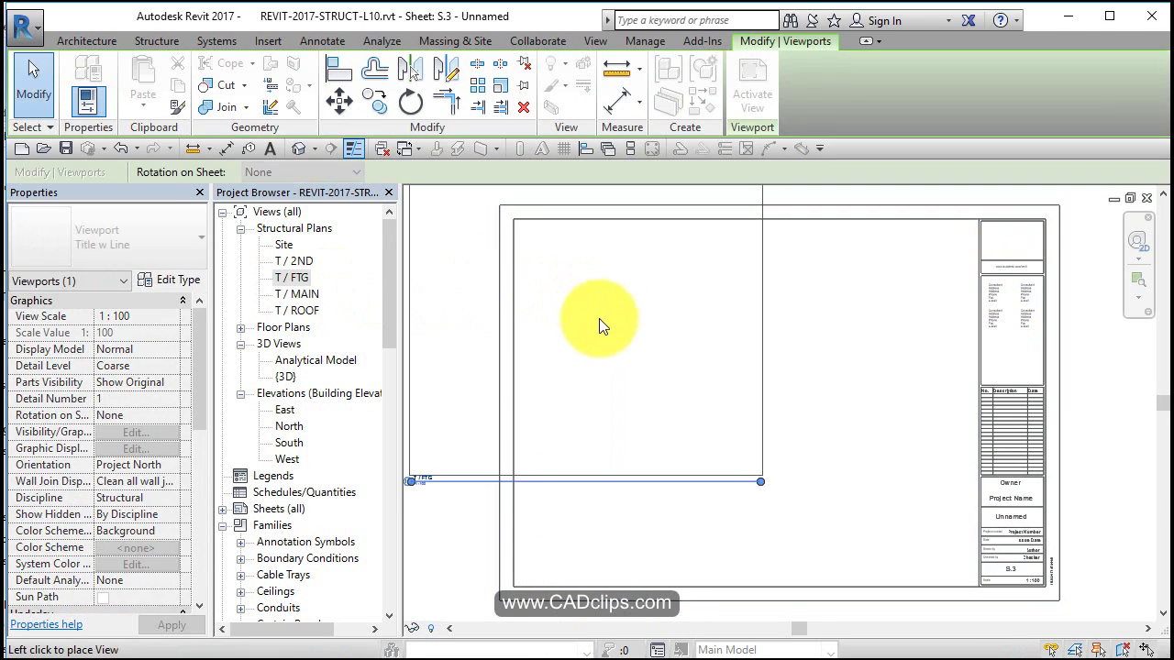
{"action": "left_click", "coordinate": [740, 407]}
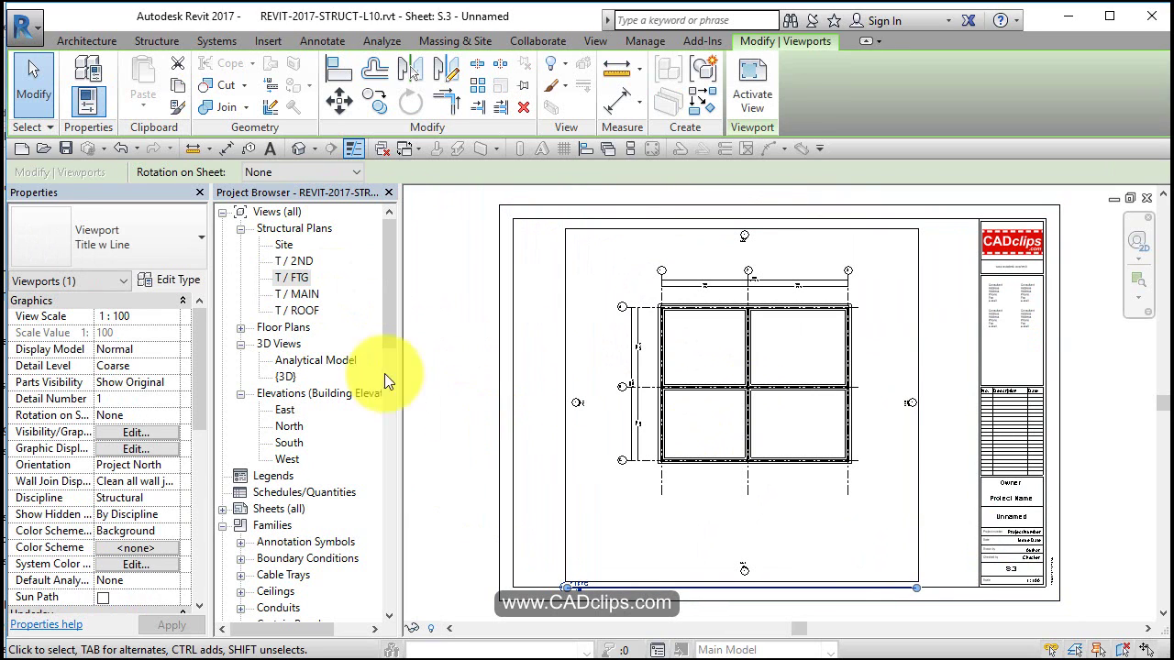
Step: Crop the T / FTG structural plan closely around its grids and dimensions, leaving out the elevation markers, and hide the crop boundary
{"action": "double_click", "coordinate": [300, 277]}
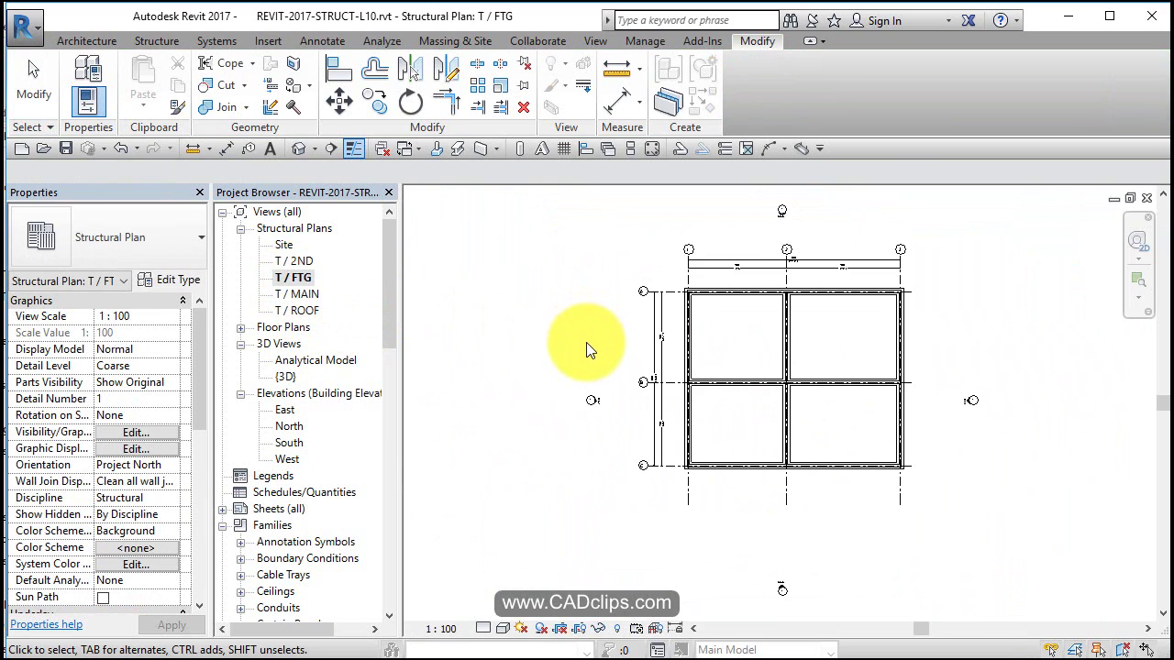
{"action": "scroll", "coordinate": [586, 344], "scroll_direction": "down", "scroll_amount": 1}
{"action": "left_click", "coordinate": [580, 631]}
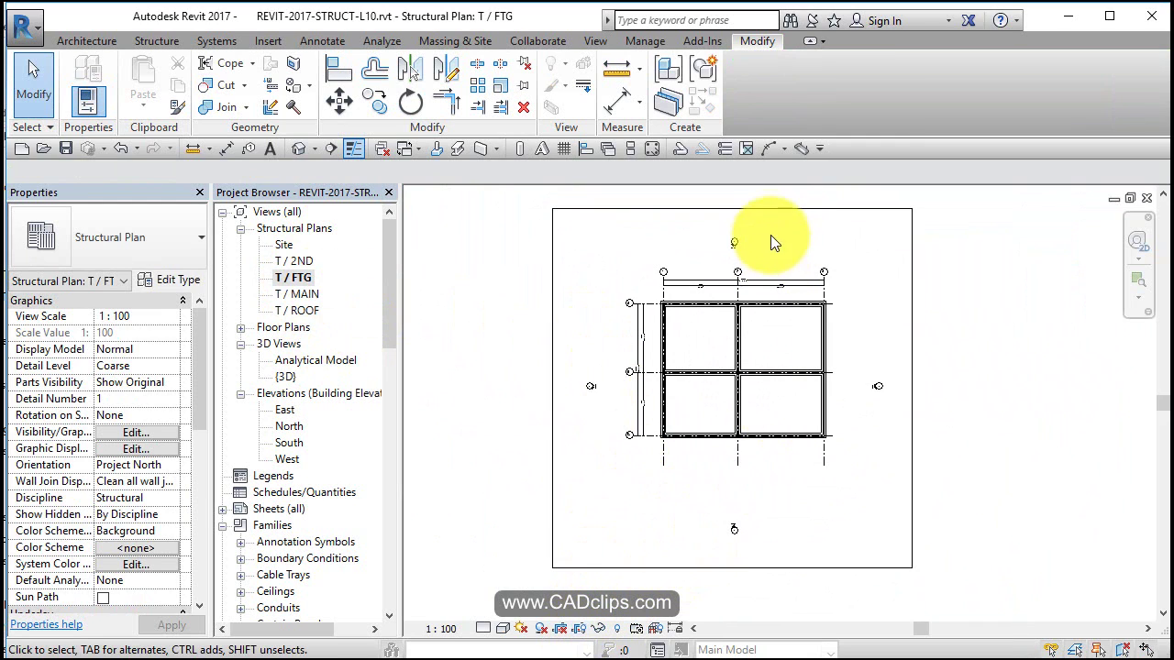
{"action": "left_click", "coordinate": [743, 210]}
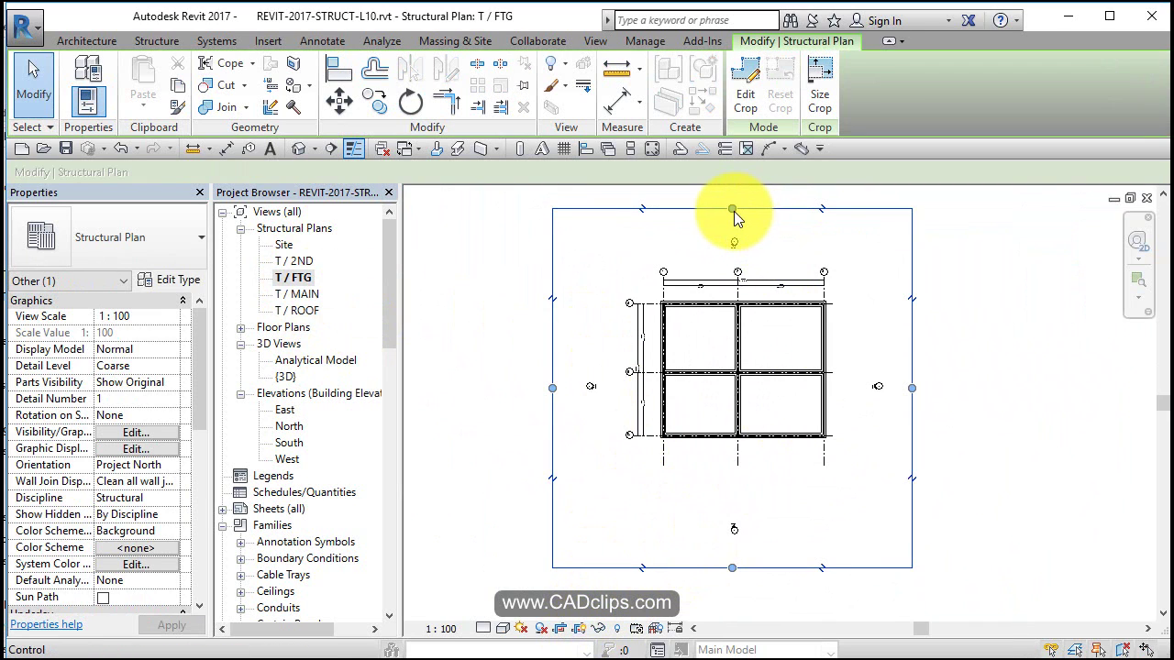
{"action": "left_click_drag", "start_coordinate": [734, 211], "coordinate": [734, 257]}
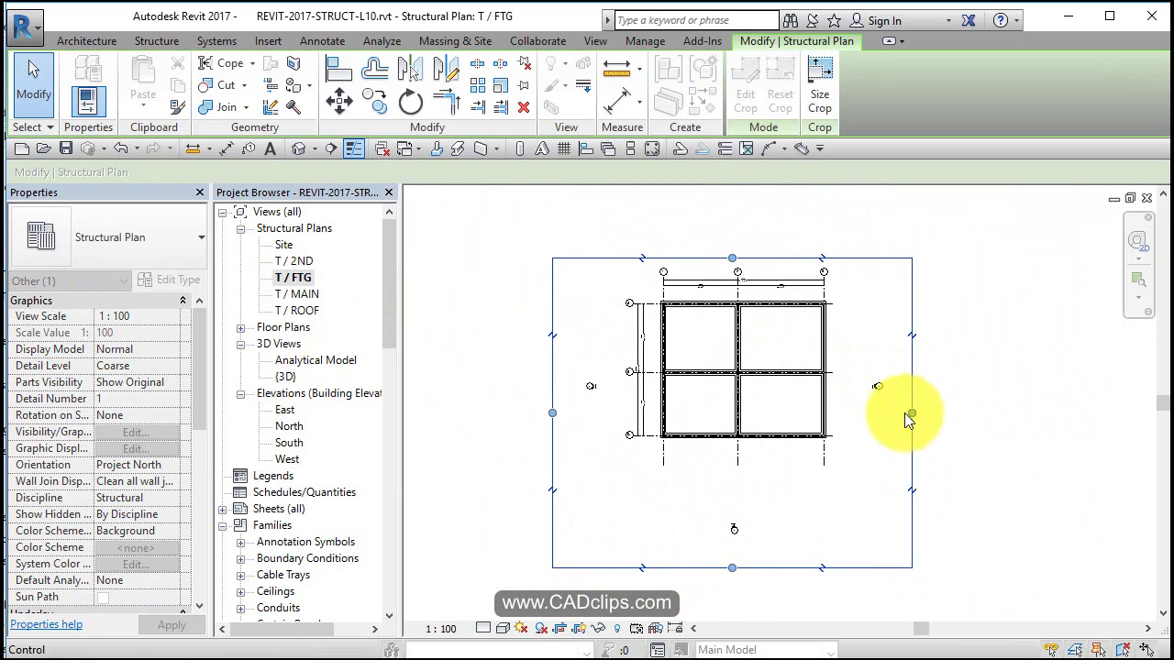
{"action": "left_click_drag", "start_coordinate": [912, 412], "coordinate": [841, 410]}
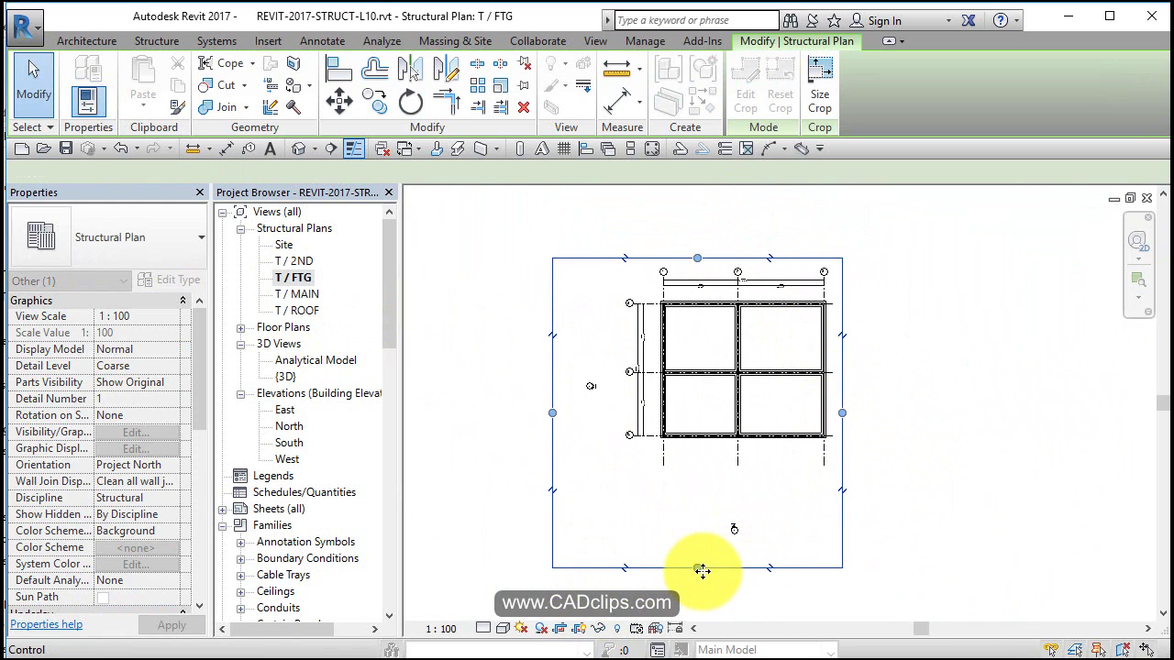
{"action": "left_click_drag", "start_coordinate": [702, 570], "coordinate": [707, 462]}
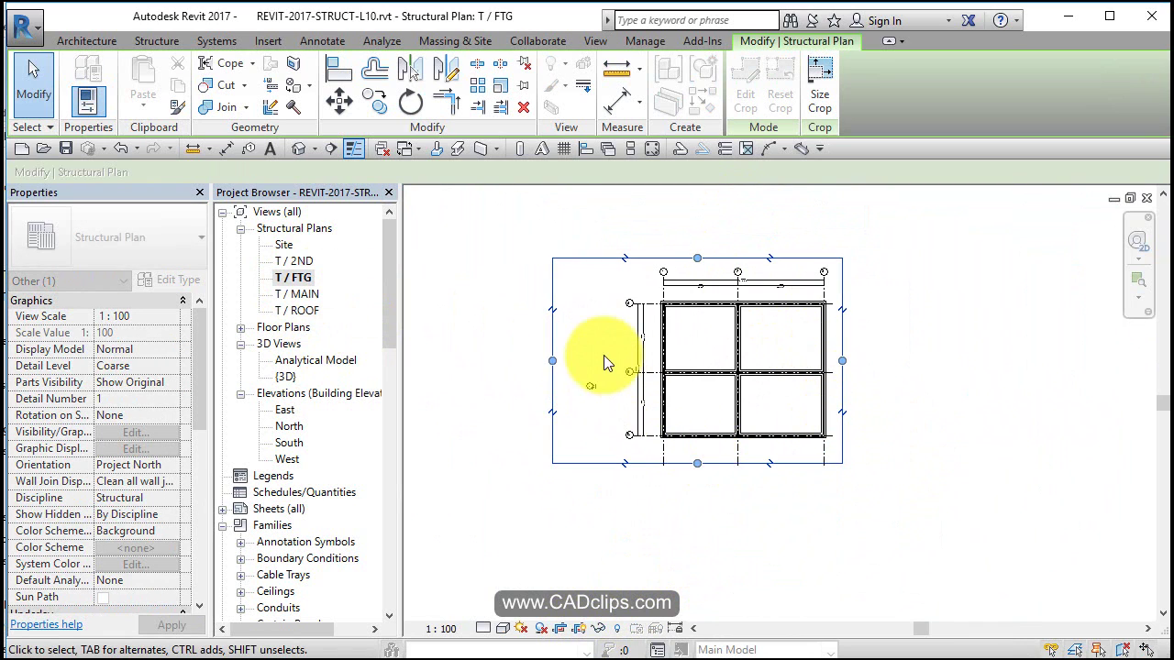
{"action": "left_click_drag", "start_coordinate": [554, 360], "coordinate": [619, 367]}
{"action": "left_click", "coordinate": [697, 575]}
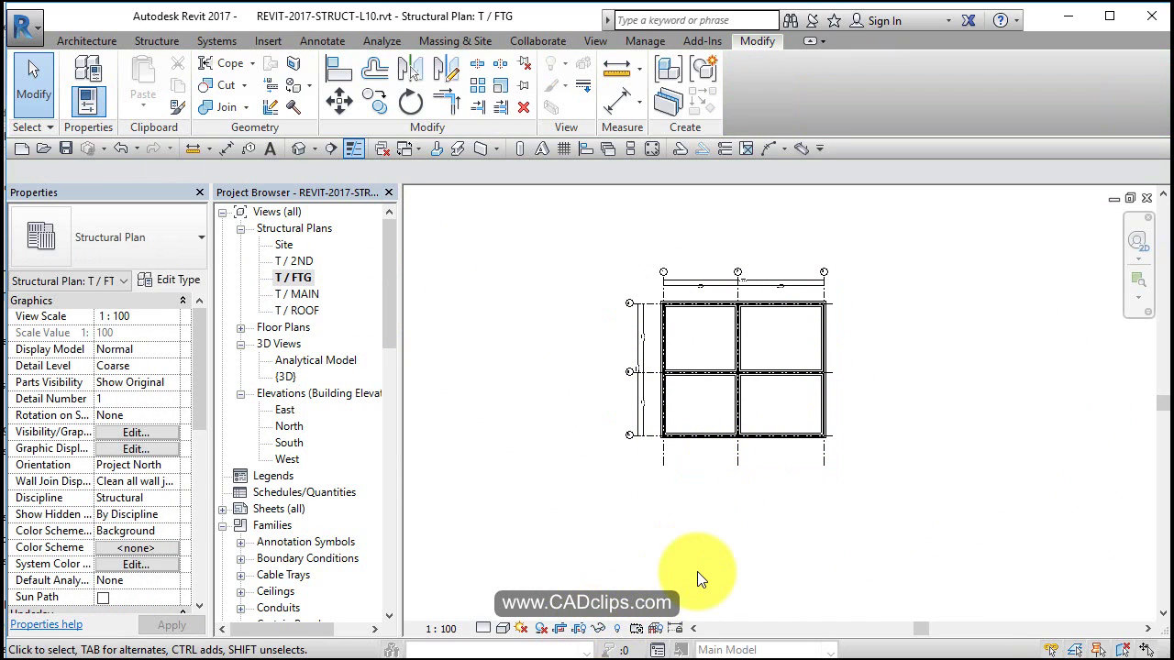
Step: Crop the T / MAIN structural plan closely around its grids and dimensions, excluding the elevation markers, and hide the crop boundary
{"action": "double_click", "coordinate": [313, 294]}
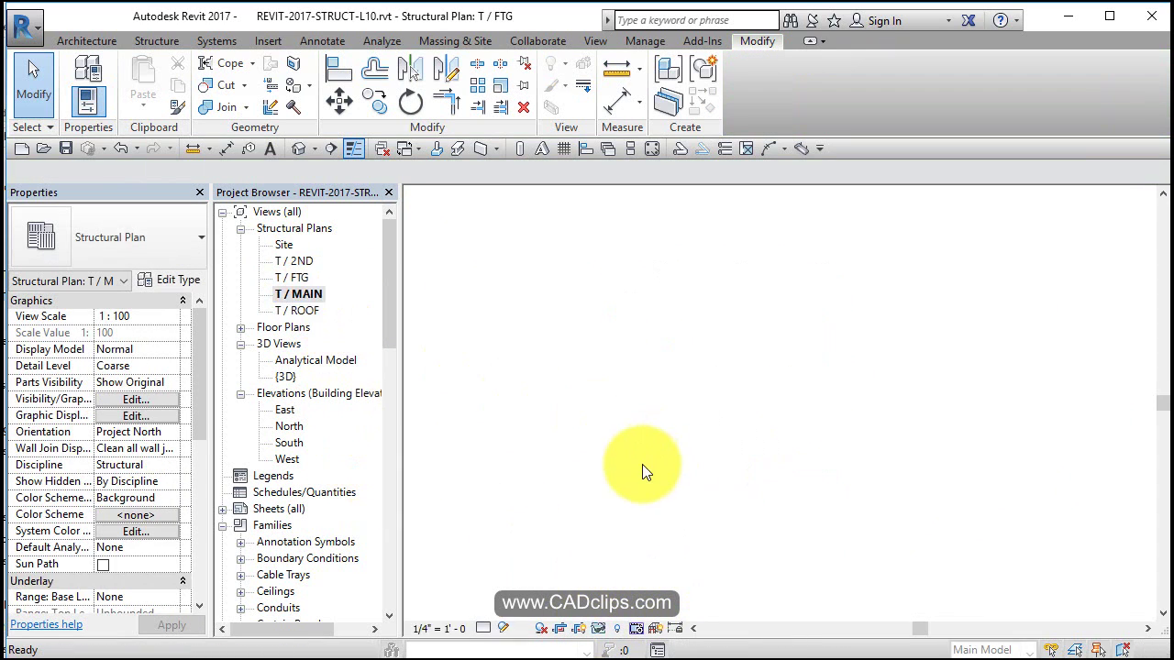
{"action": "left_click", "coordinate": [580, 629]}
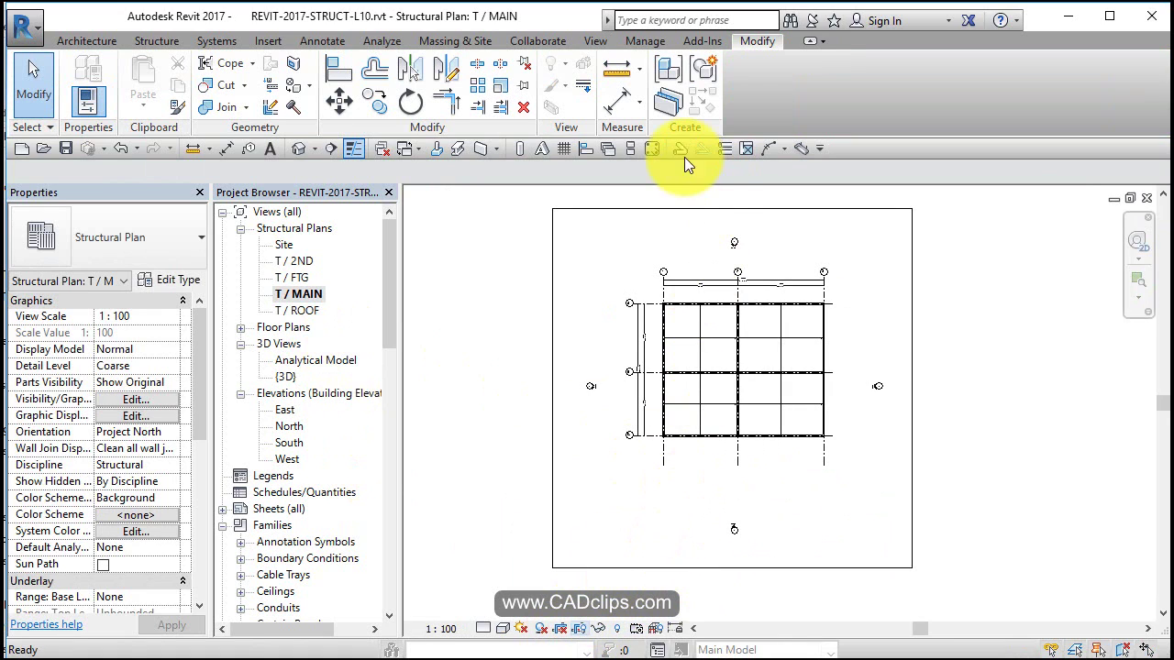
{"action": "left_click", "coordinate": [671, 209]}
{"action": "left_click_drag", "start_coordinate": [733, 209], "coordinate": [738, 254]}
{"action": "left_click_drag", "start_coordinate": [912, 407], "coordinate": [845, 397]}
{"action": "left_click_drag", "start_coordinate": [699, 567], "coordinate": [708, 445]}
{"action": "left_click_drag", "start_coordinate": [567, 354], "coordinate": [611, 350]}
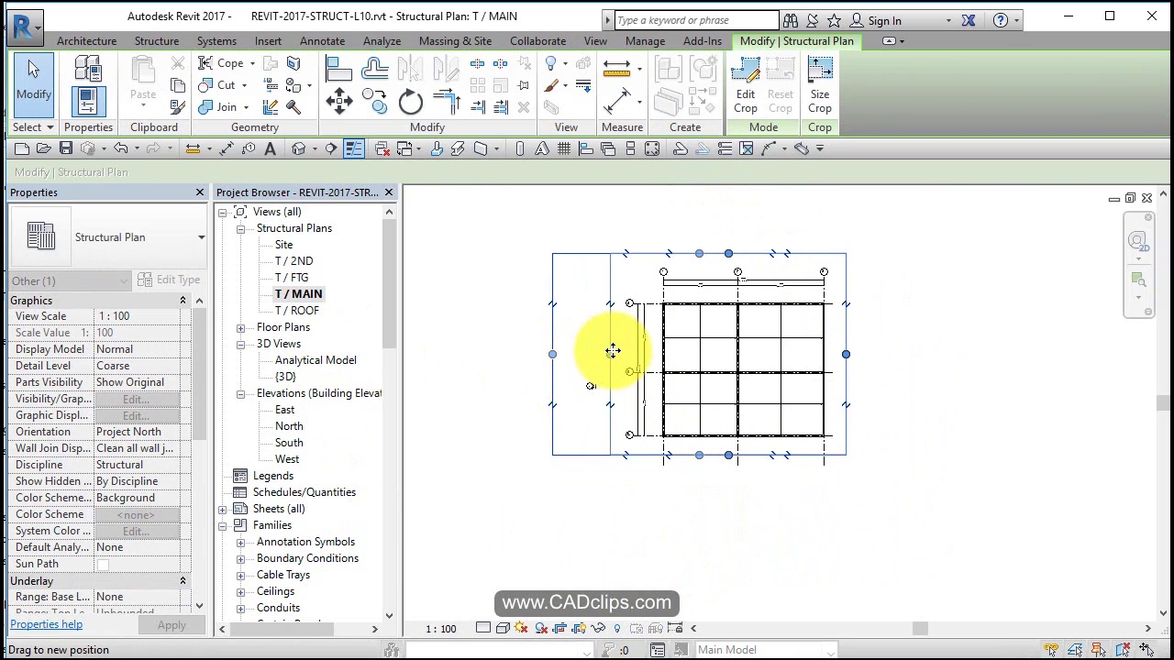
{"action": "left_click", "coordinate": [579, 629]}
Step: Crop the T / ROOF structural plan on all four sides to its grids and dimensions, and hide the crop boundary
{"action": "double_click", "coordinate": [302, 310]}
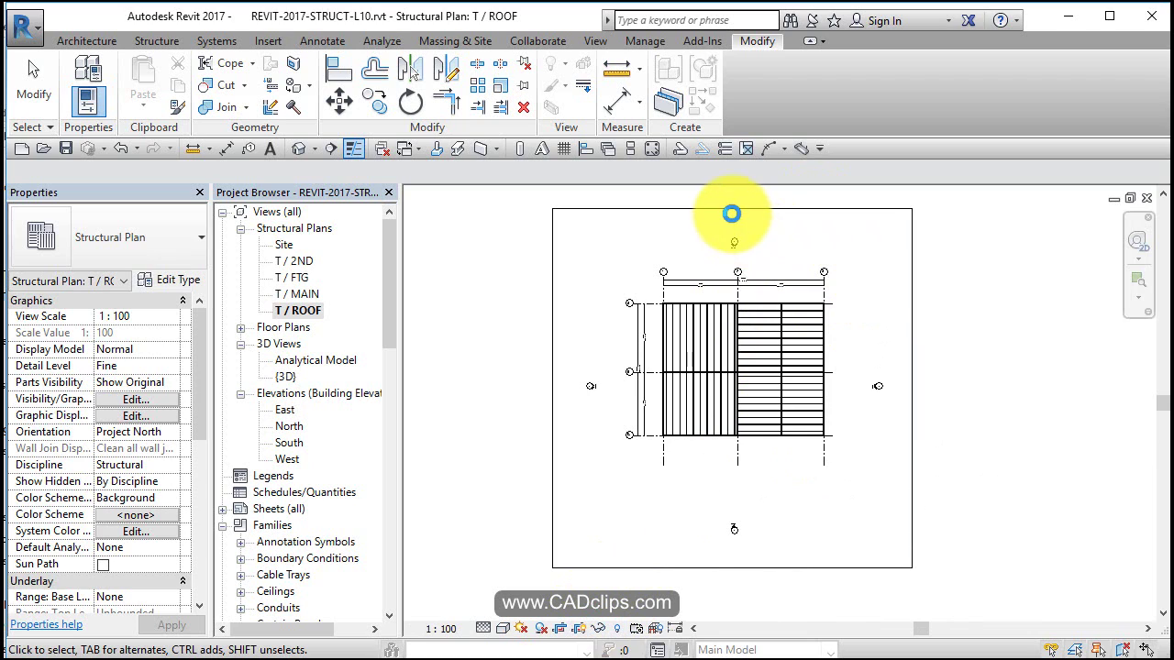
{"action": "left_click", "coordinate": [741, 209]}
{"action": "left_click_drag", "start_coordinate": [738, 209], "coordinate": [737, 248]}
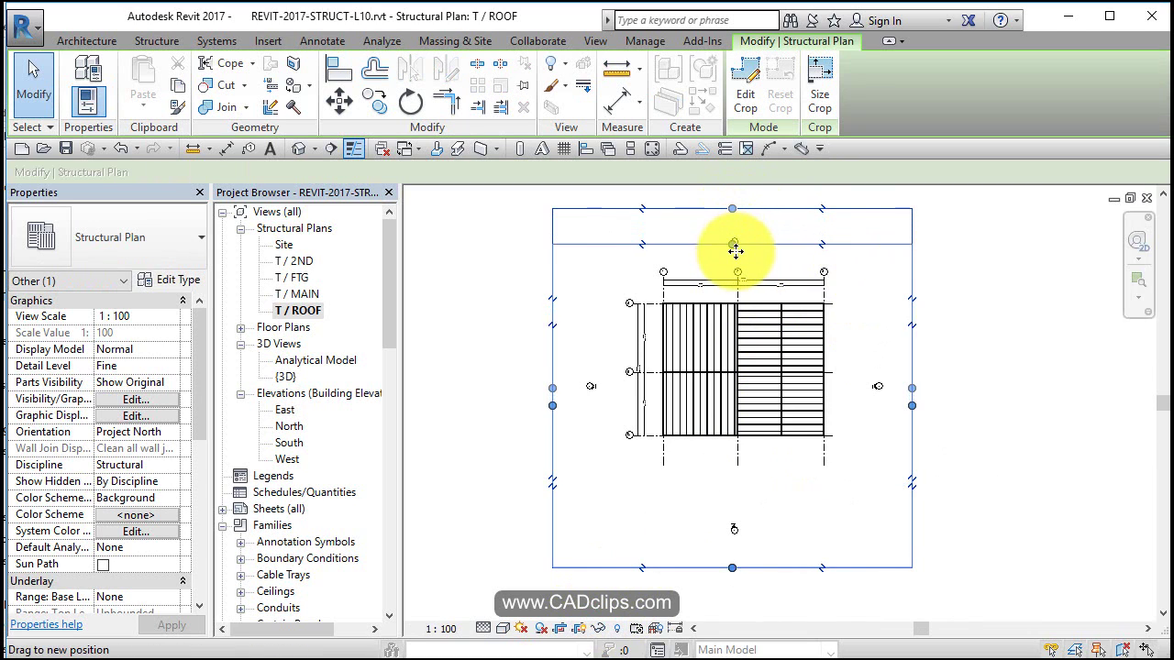
{"action": "left_click", "coordinate": [904, 408]}
{"action": "left_click_drag", "start_coordinate": [905, 407], "coordinate": [847, 404]}
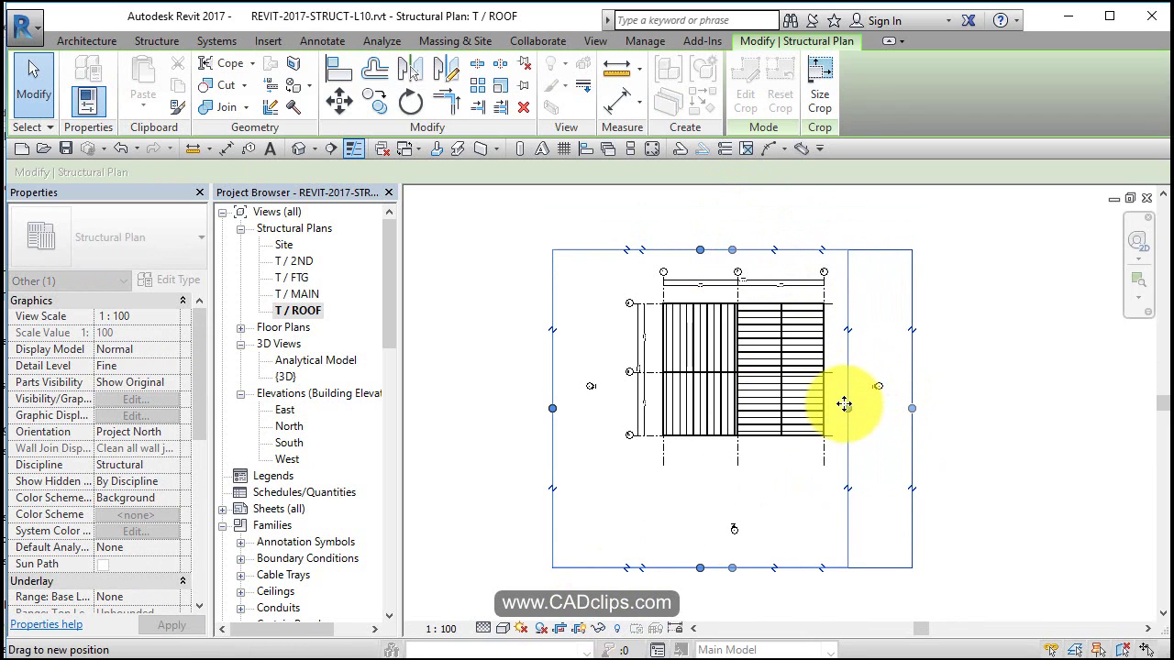
{"action": "left_click", "coordinate": [712, 569]}
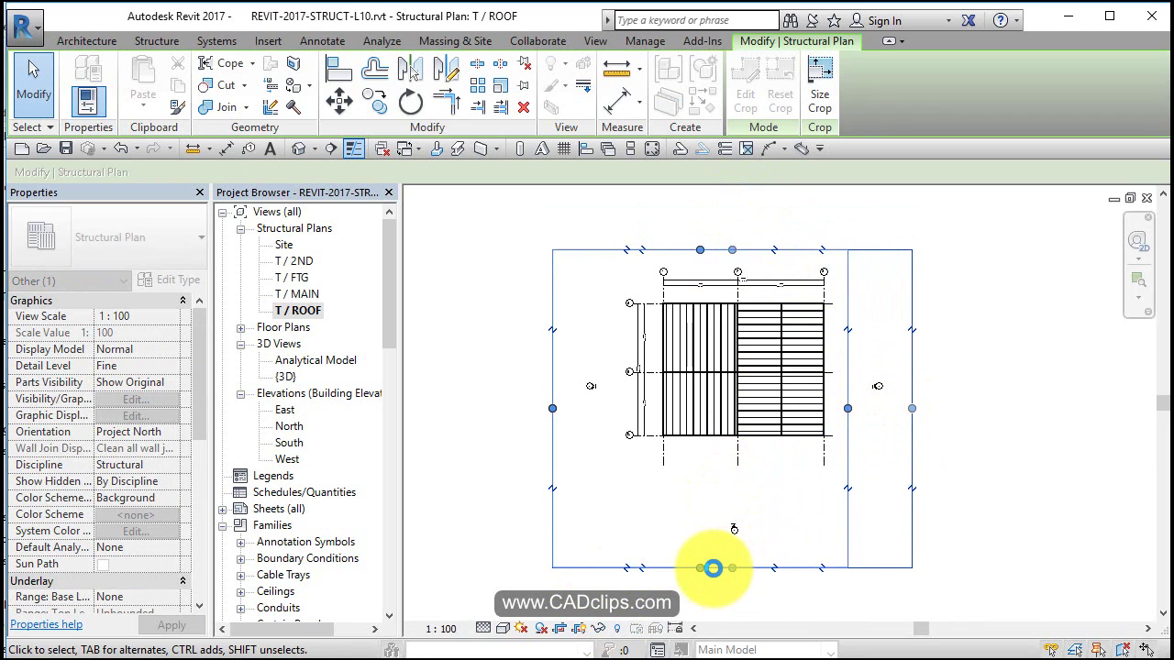
{"action": "left_click_drag", "start_coordinate": [703, 567], "coordinate": [728, 462]}
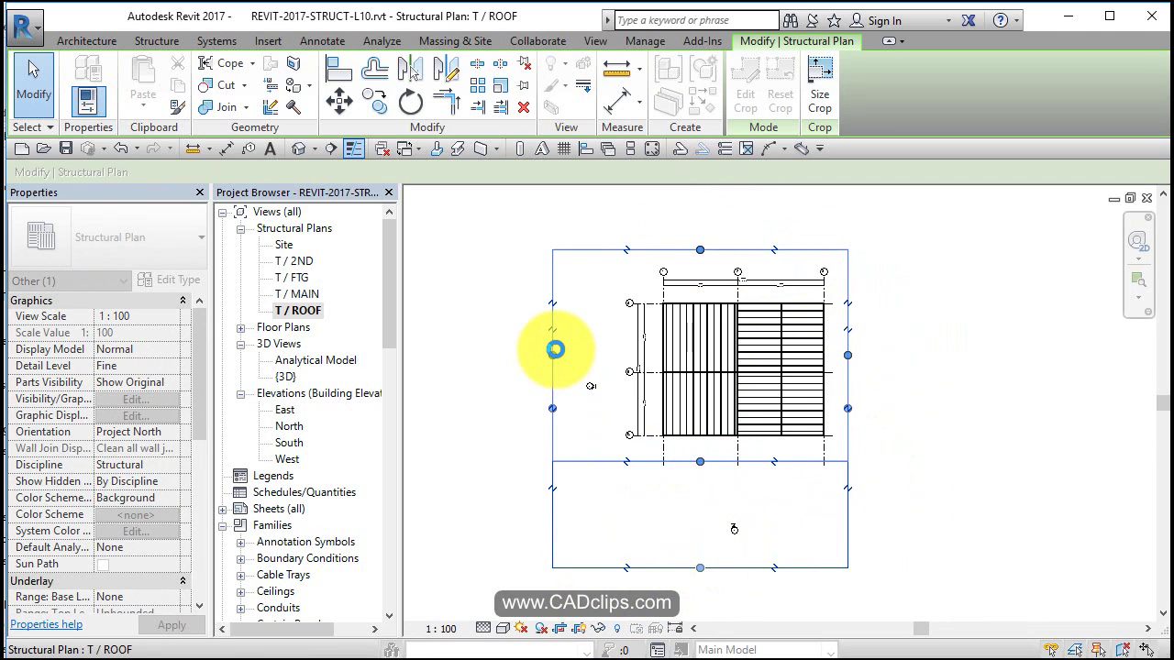
{"action": "left_click_drag", "start_coordinate": [552, 356], "coordinate": [613, 369]}
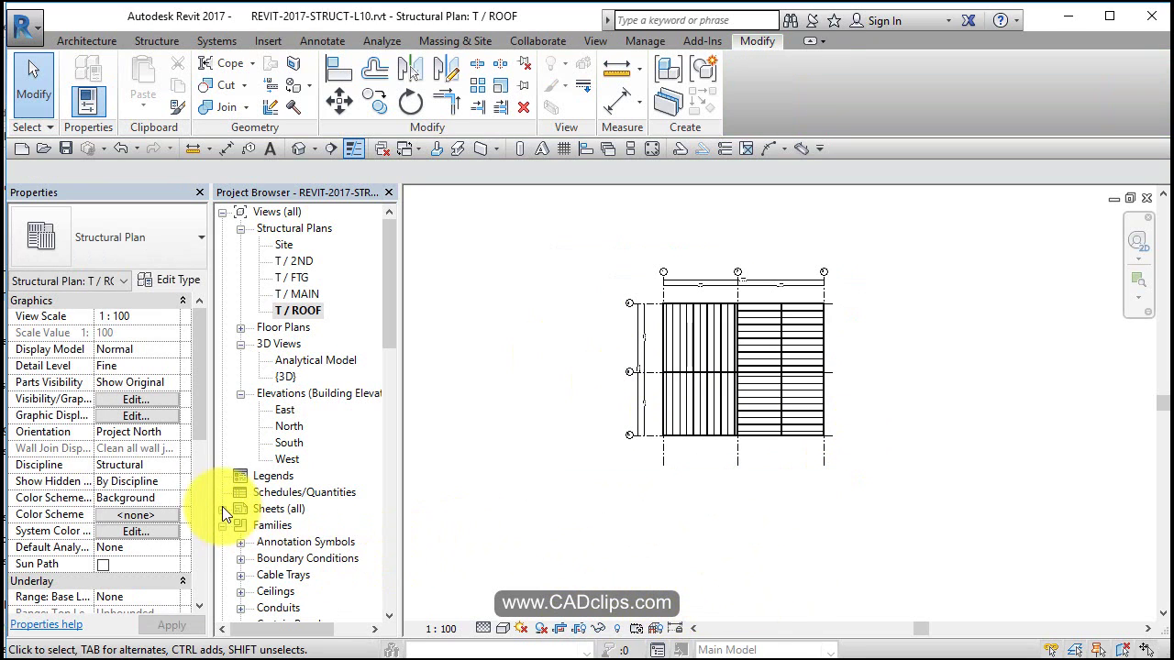
Step: Open sheet S.2 and try to place the T / FTG structural plan on it
{"action": "left_click", "coordinate": [222, 509]}
{"action": "left_click", "coordinate": [306, 524]}
{"action": "double_click", "coordinate": [306, 525]}
{"action": "right_click", "coordinate": [320, 528]}
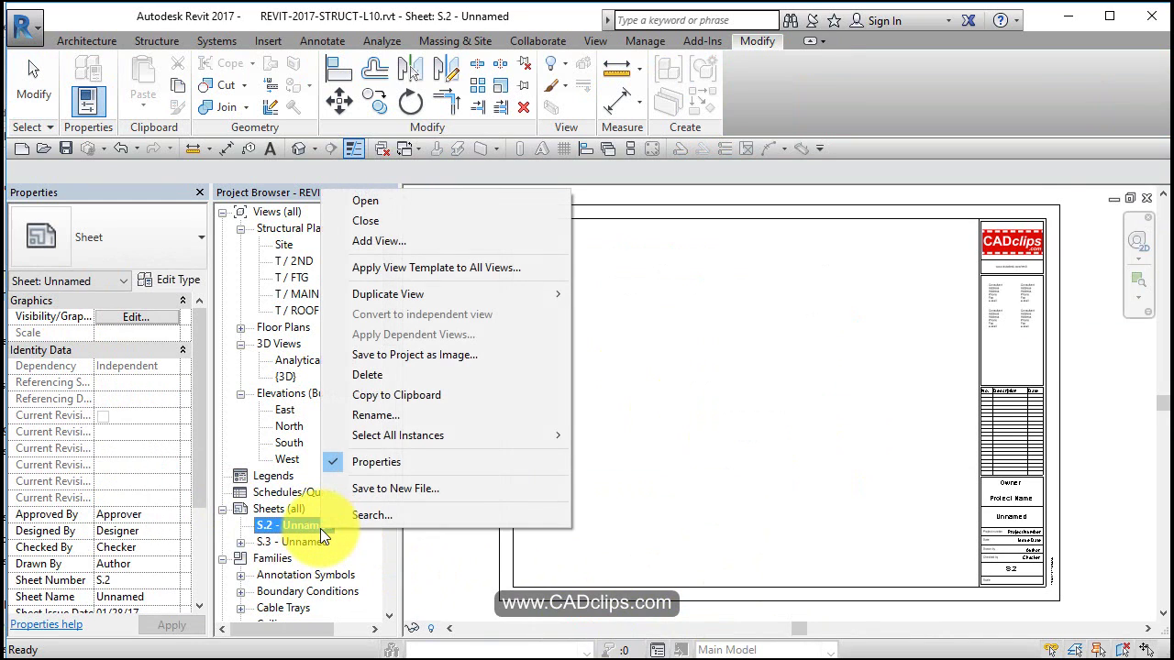
{"action": "left_click", "coordinate": [614, 465]}
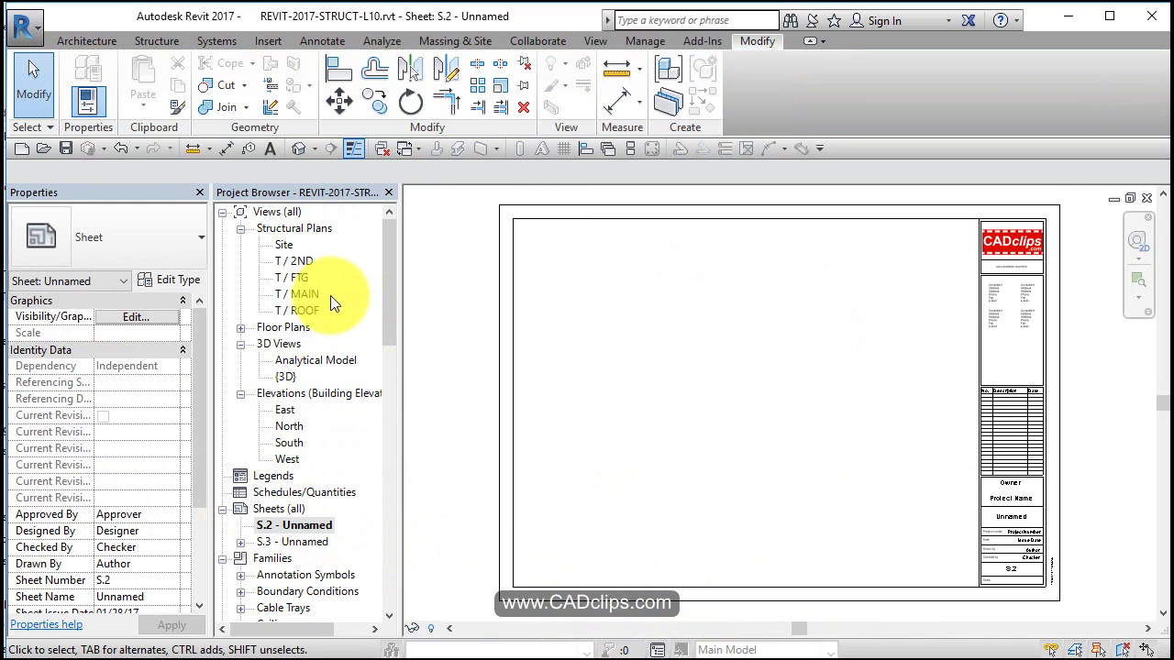
{"action": "left_click_drag", "start_coordinate": [308, 274], "coordinate": [647, 309]}
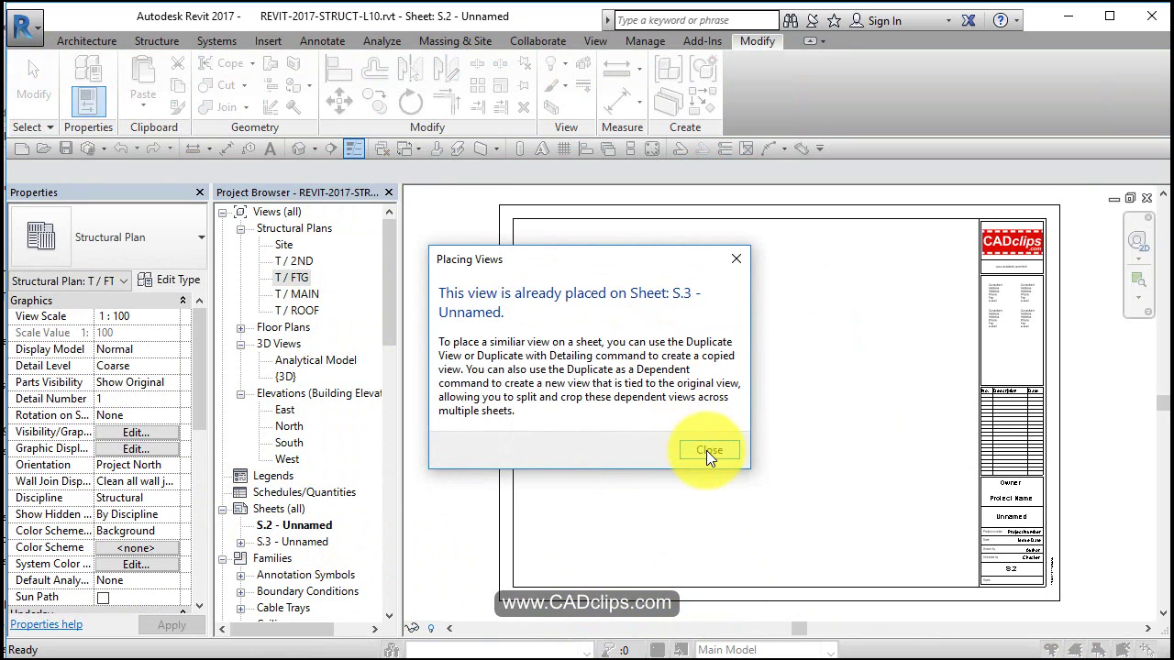
{"action": "left_click", "coordinate": [706, 450]}
Step: Open sheet S.3 and delete the T / FTG viewport from it
{"action": "double_click", "coordinate": [296, 541]}
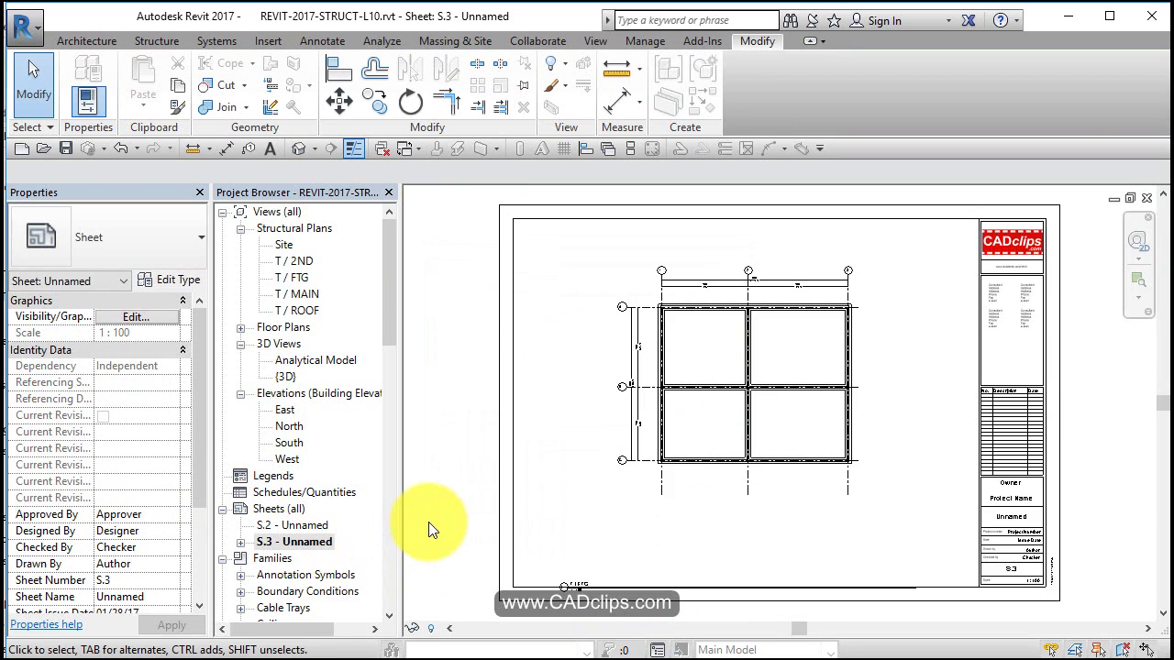
{"action": "left_click", "coordinate": [855, 348]}
{"action": "key", "text": "Delete"}
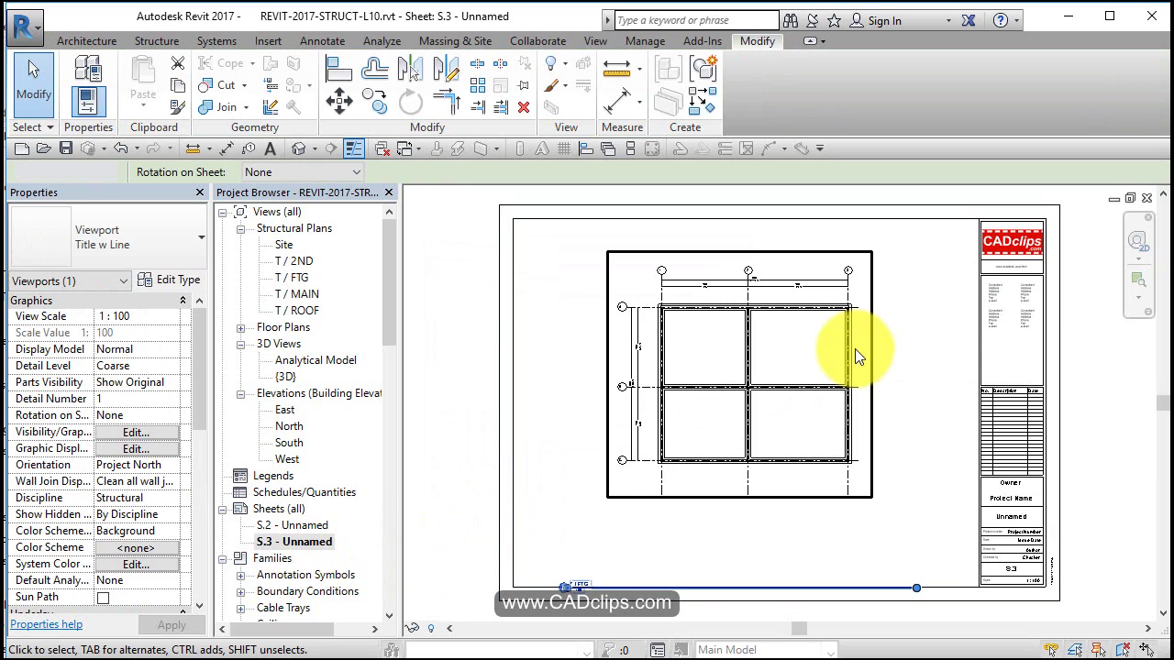
Step: Place the T / FTG and T / MAIN structural plans side by side on sheet S.2
{"action": "double_click", "coordinate": [321, 527]}
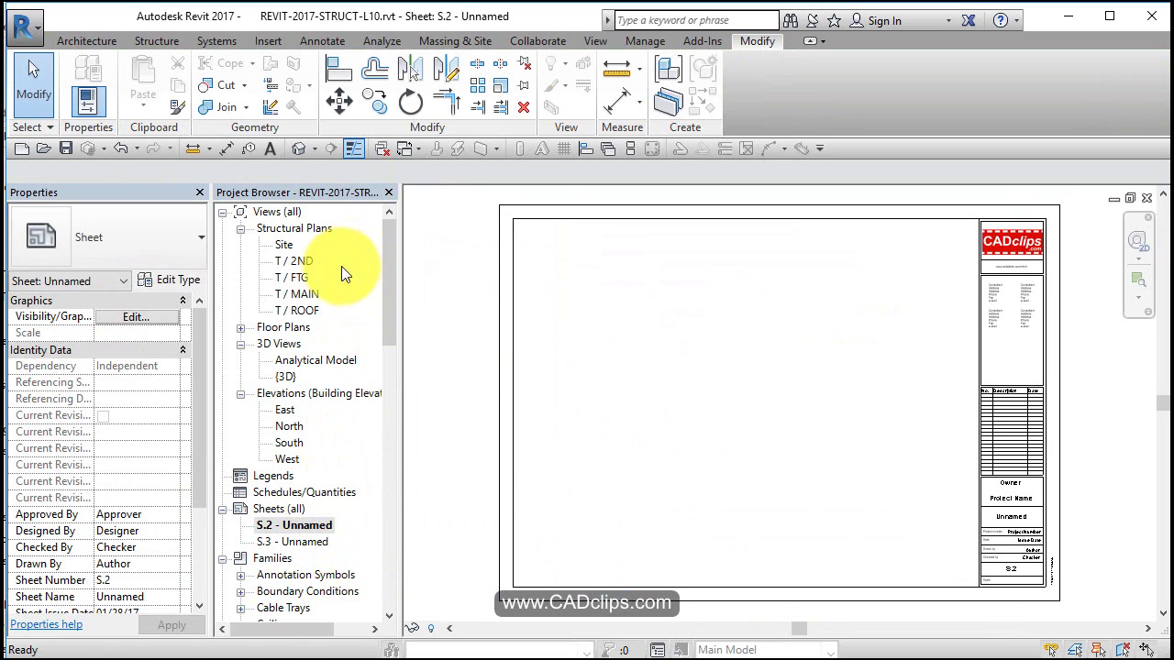
{"action": "left_click_drag", "start_coordinate": [294, 277], "coordinate": [639, 329]}
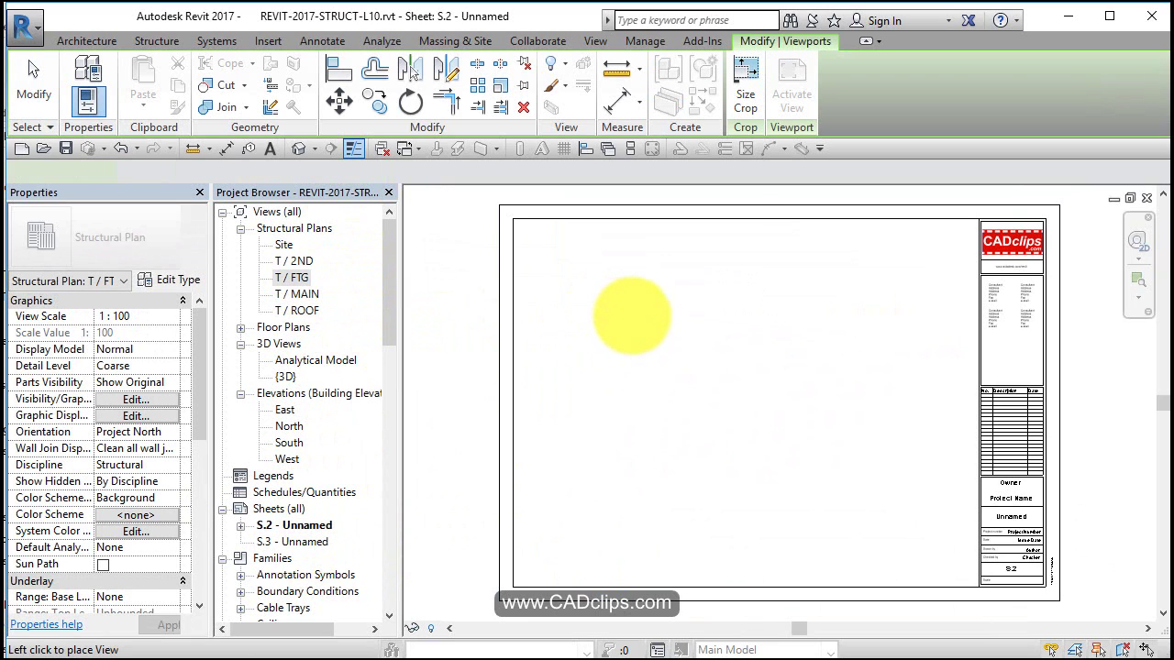
{"action": "left_click", "coordinate": [652, 391]}
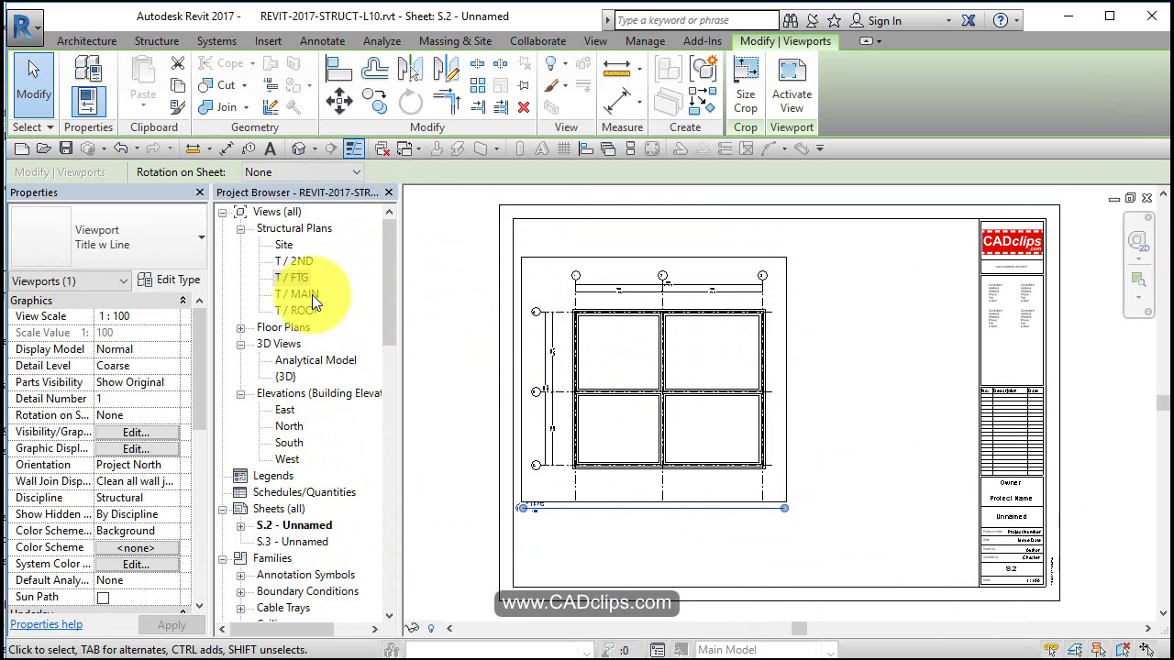
{"action": "left_click_drag", "start_coordinate": [307, 295], "coordinate": [864, 401]}
{"action": "left_click", "coordinate": [864, 401]}
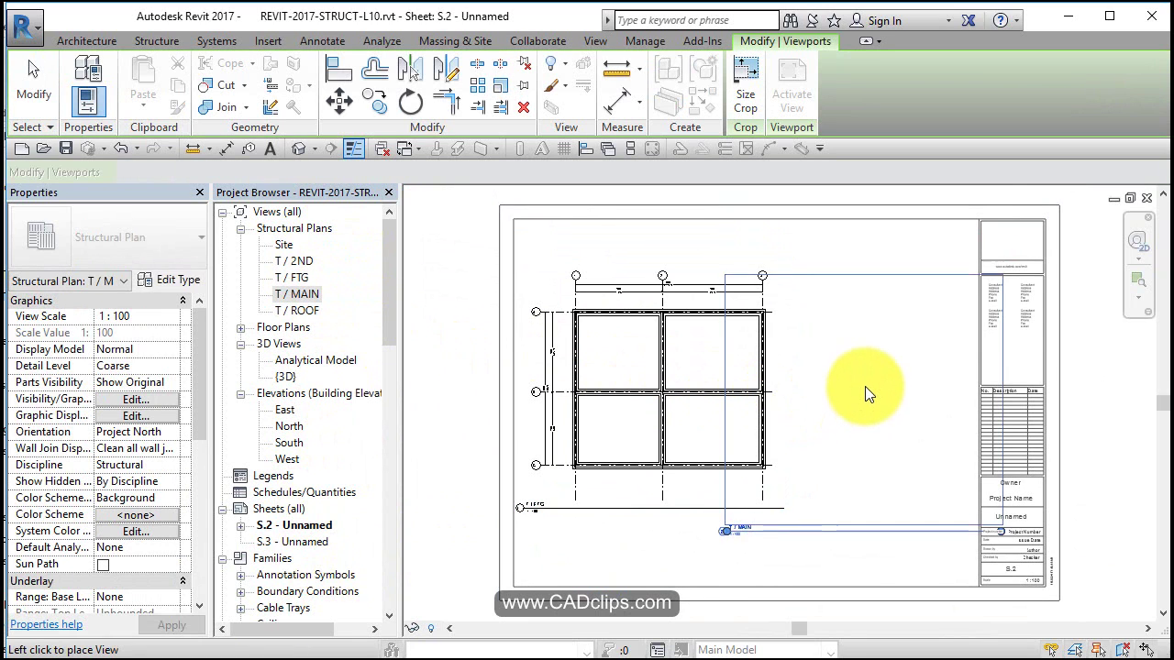
Step: Shift the T / FTG and T / MAIN viewports left on the sheet so both plans clear the title block
{"action": "left_click", "coordinate": [686, 401]}
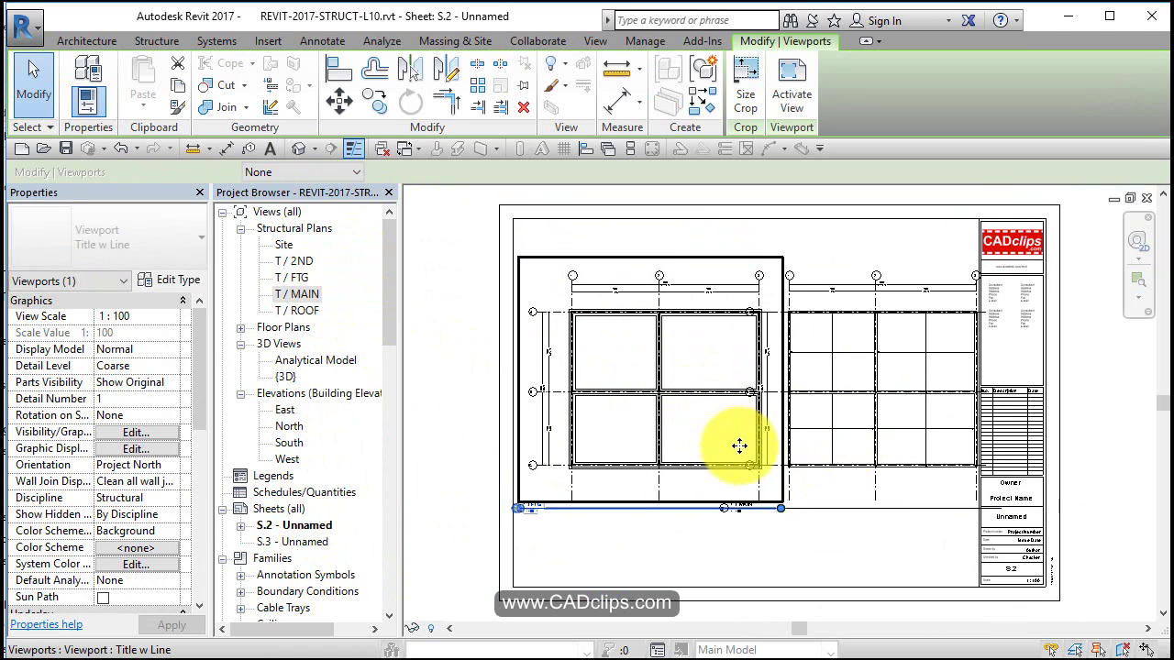
{"action": "key", "text": "Left"}
{"action": "key", "text": "Left"}
{"action": "key", "text": "Left"}
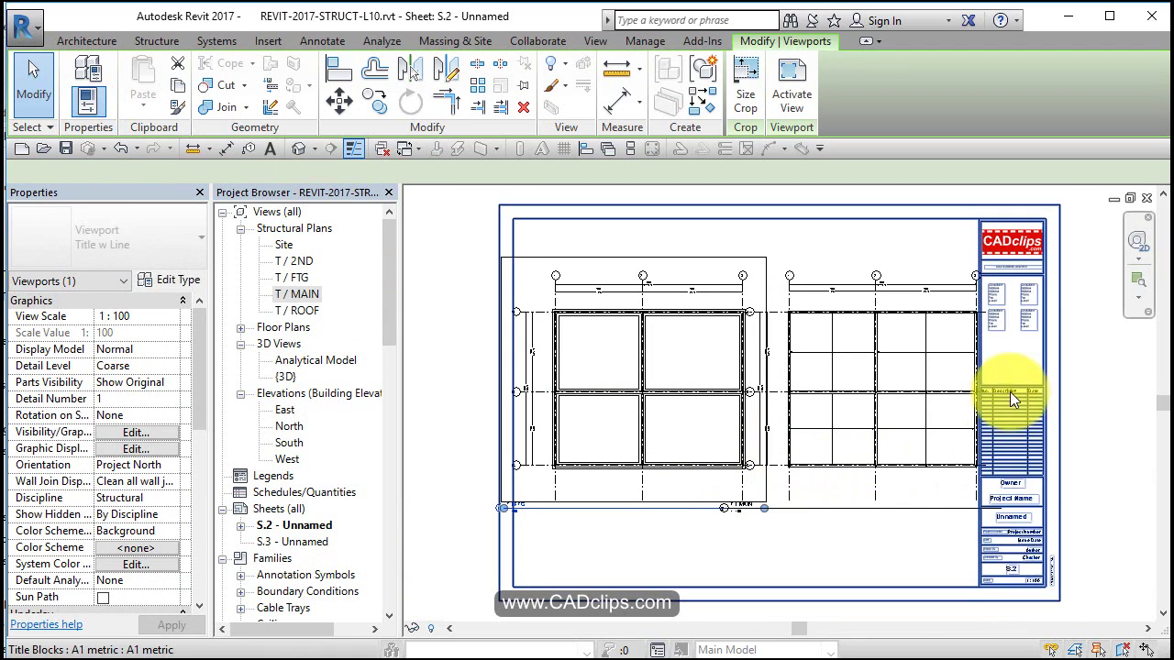
{"action": "left_click", "coordinate": [1084, 439]}
{"action": "key", "text": "Left"}
{"action": "mouse_move", "coordinate": [970, 430]}
{"action": "left_mouse_down"}
{"action": "mouse_move", "coordinate": [664, 510]}
{"action": "mouse_move", "coordinate": [669, 463]}
{"action": "mouse_move", "coordinate": [694, 519]}
{"action": "mouse_move", "coordinate": [681, 478]}
{"action": "mouse_move", "coordinate": [857, 431]}
{"action": "left_mouse_up"}
Step: Shorten the view title lines beneath the T / FTG and T / MAIN plans
{"action": "mouse_move", "coordinate": [839, 539]}
{"action": "left_mouse_down"}
{"action": "mouse_move", "coordinate": [752, 540]}
{"action": "mouse_move", "coordinate": [639, 516]}
{"action": "mouse_move", "coordinate": [530, 529]}
{"action": "left_mouse_up"}
{"action": "left_click", "coordinate": [619, 409]}
{"action": "left_click", "coordinate": [653, 522]}
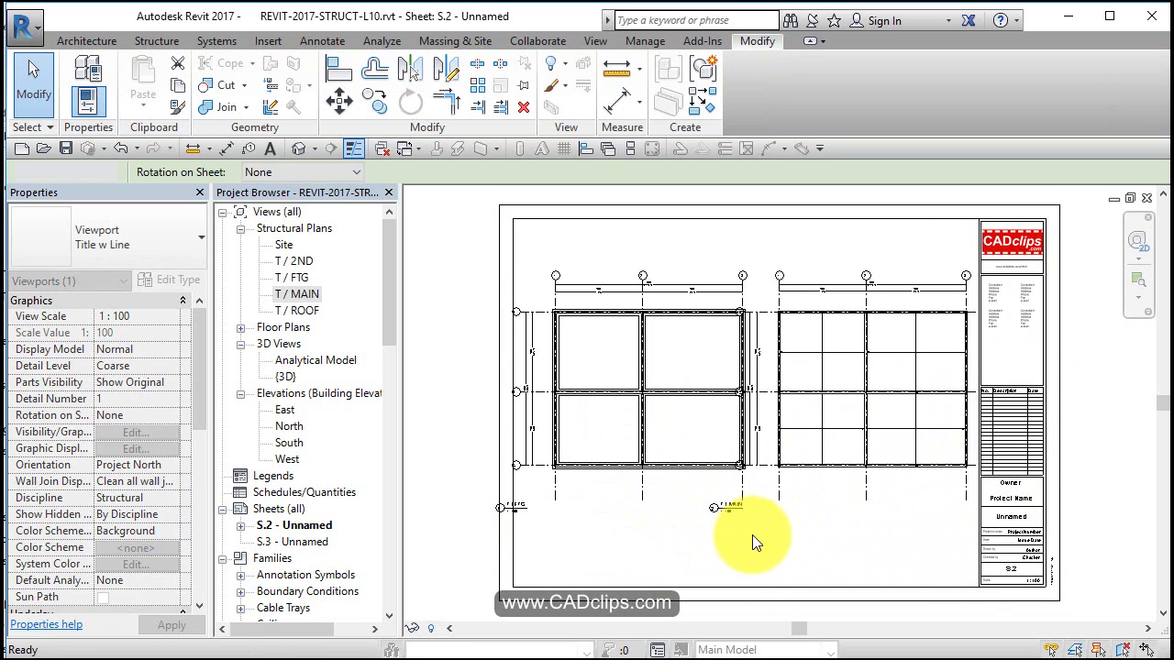
Step: Move the T / MAIN and T / FTG view titles so each sits centered beneath its own plan on the sheet
{"action": "left_click_drag", "start_coordinate": [734, 515], "coordinate": [875, 506]}
{"action": "left_click_drag", "start_coordinate": [525, 515], "coordinate": [653, 535]}
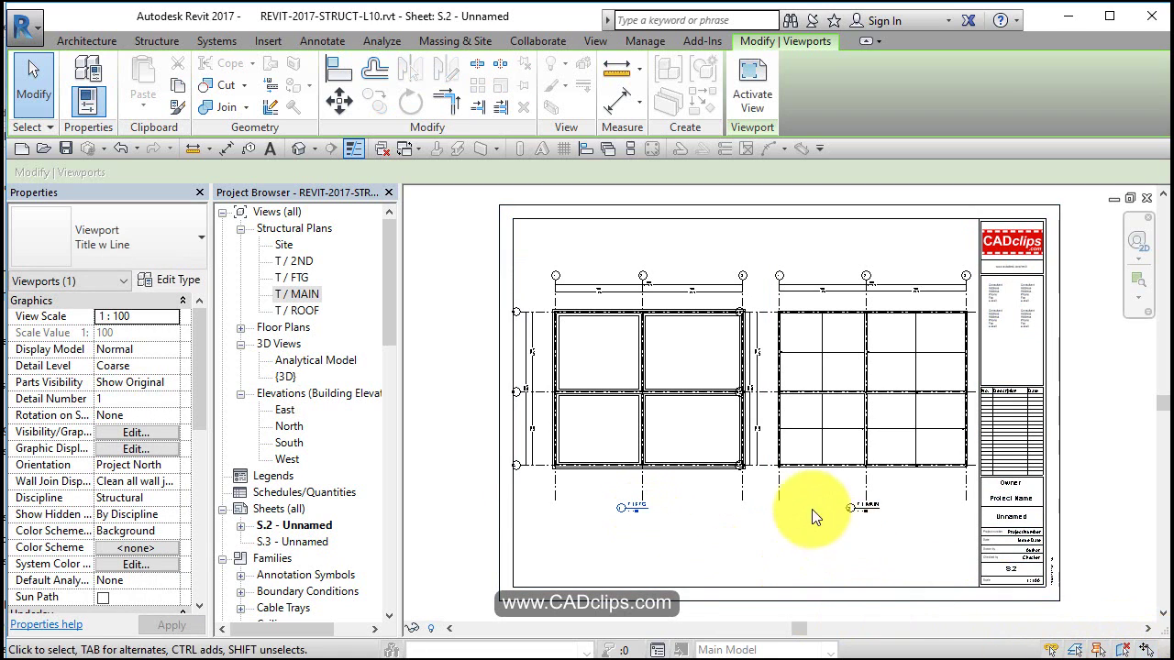
Step: In the T / MAIN structural plan, pull the aligned bubble ends of grids A, B and C closer to the building
{"action": "double_click", "coordinate": [302, 292]}
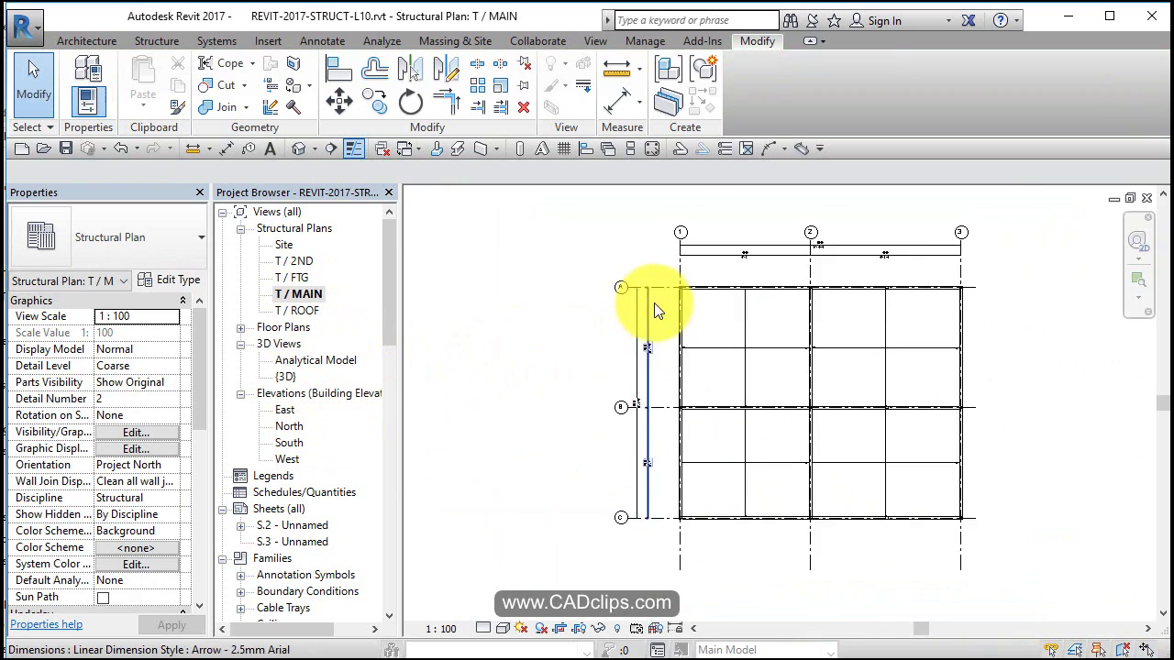
{"action": "scroll", "coordinate": [653, 303], "scroll_direction": "up", "scroll_amount": 3}
{"action": "left_click", "coordinate": [591, 267]}
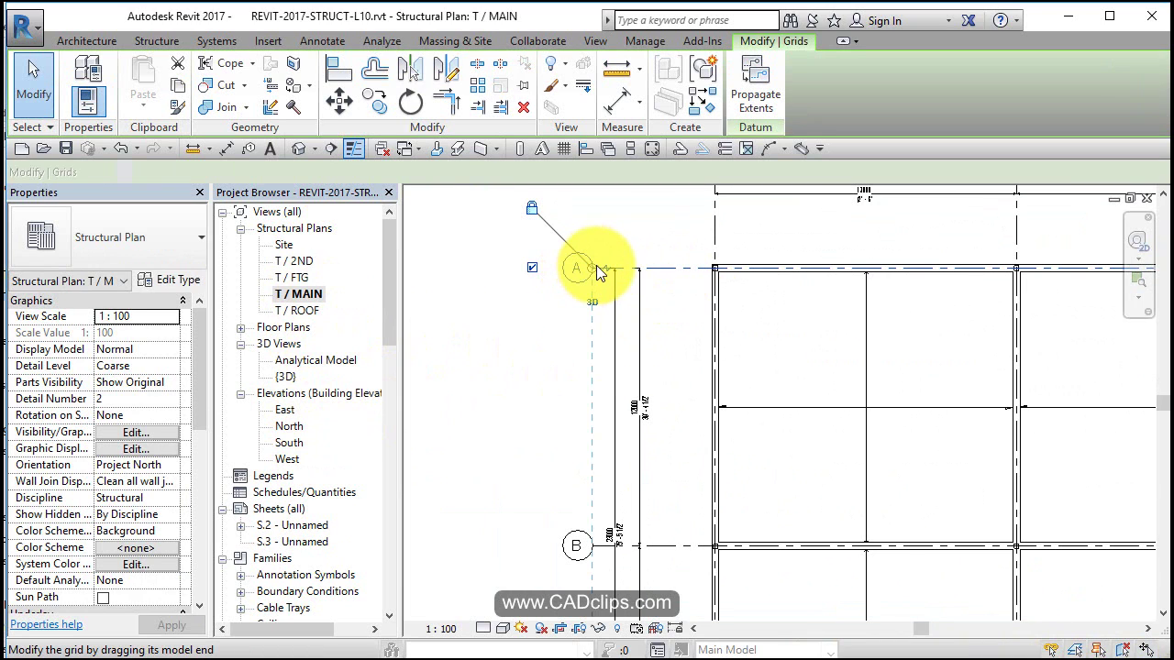
{"action": "left_click_drag", "start_coordinate": [597, 272], "coordinate": [731, 290]}
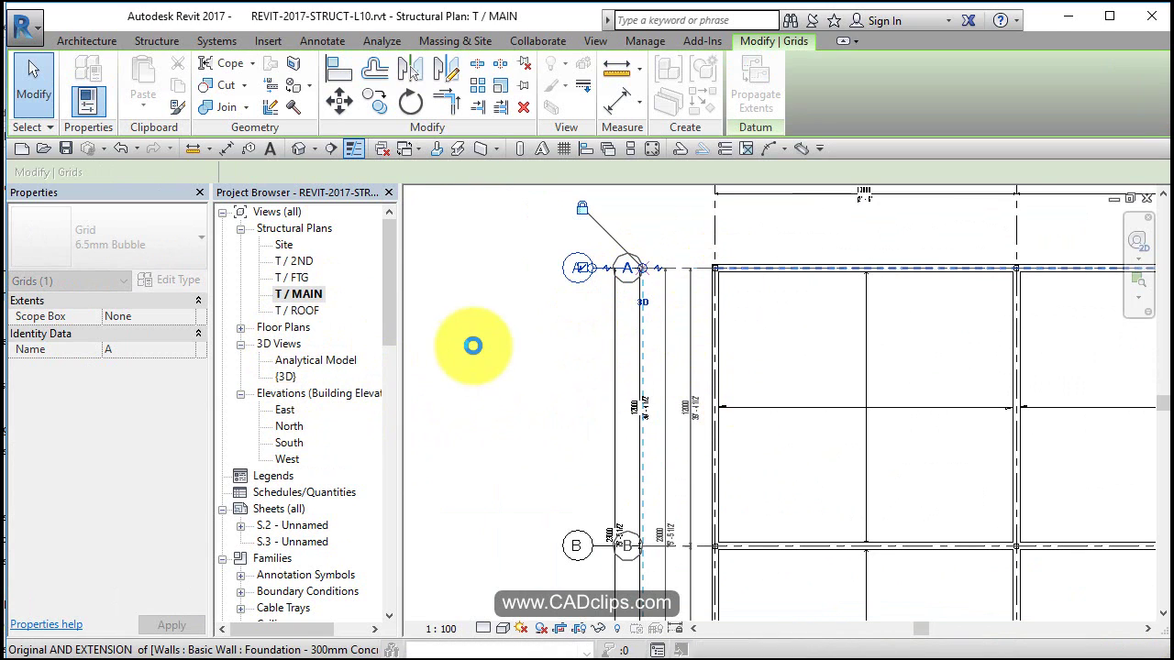
{"action": "middle_click", "coordinate": [472, 349]}
{"action": "middle_click", "coordinate": [471, 348]}
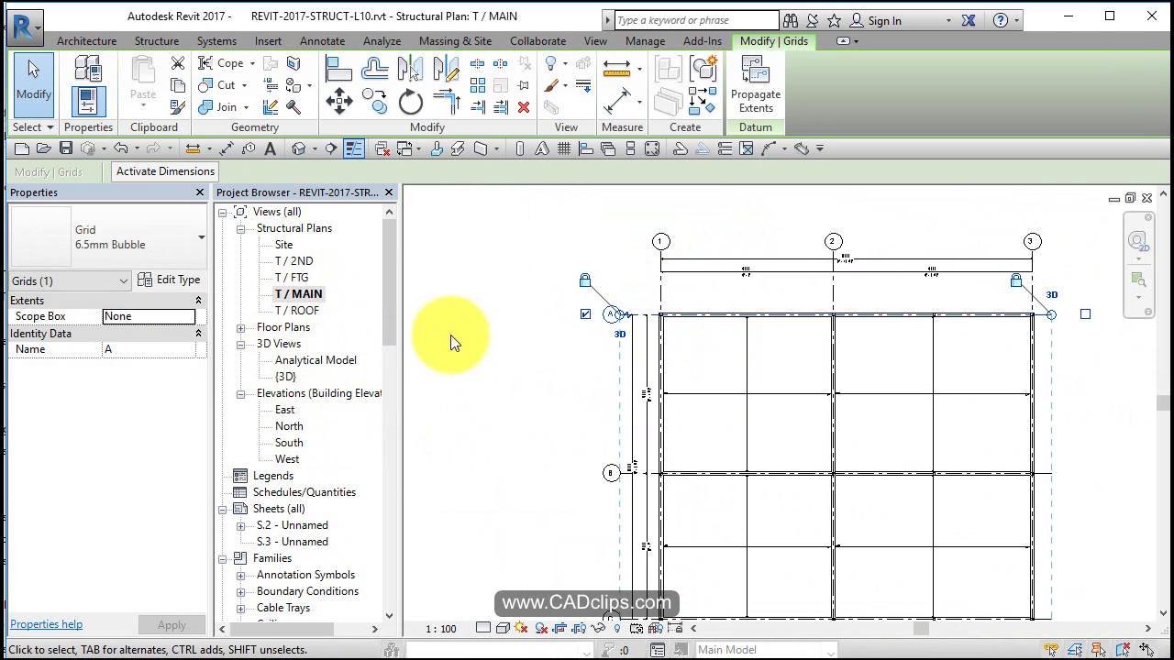
{"action": "left_click", "coordinate": [451, 336]}
Step: Reopen sheet S.2 and shift the T / FTG viewport slightly left, away from the T / MAIN plan
{"action": "double_click", "coordinate": [299, 524]}
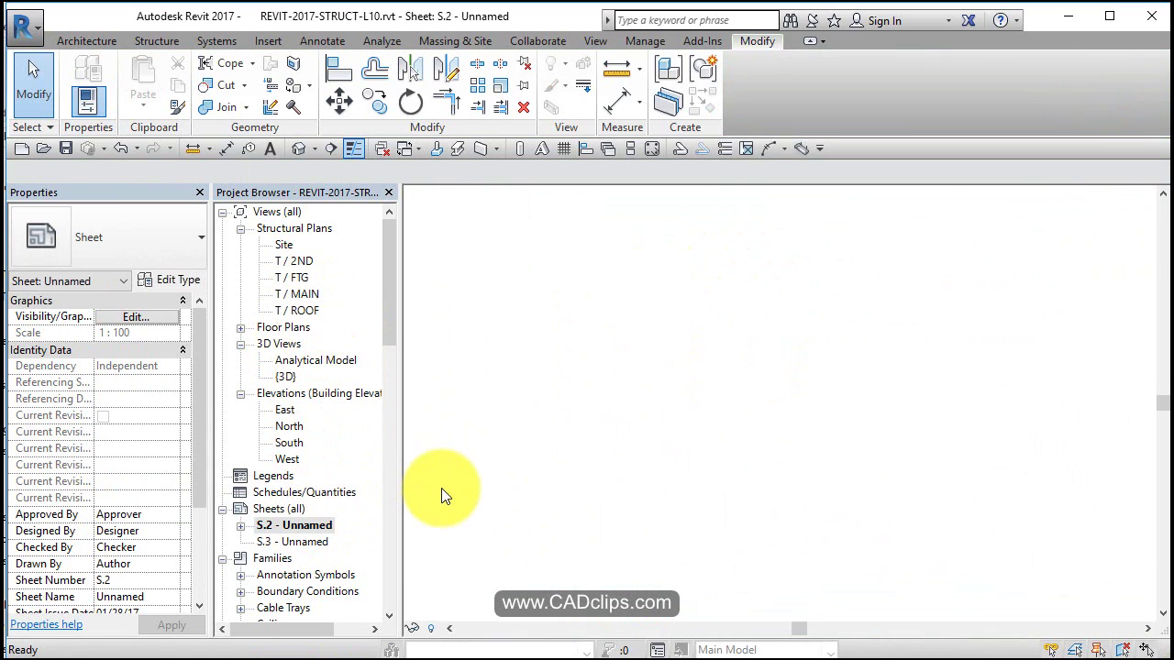
{"action": "left_click", "coordinate": [637, 409]}
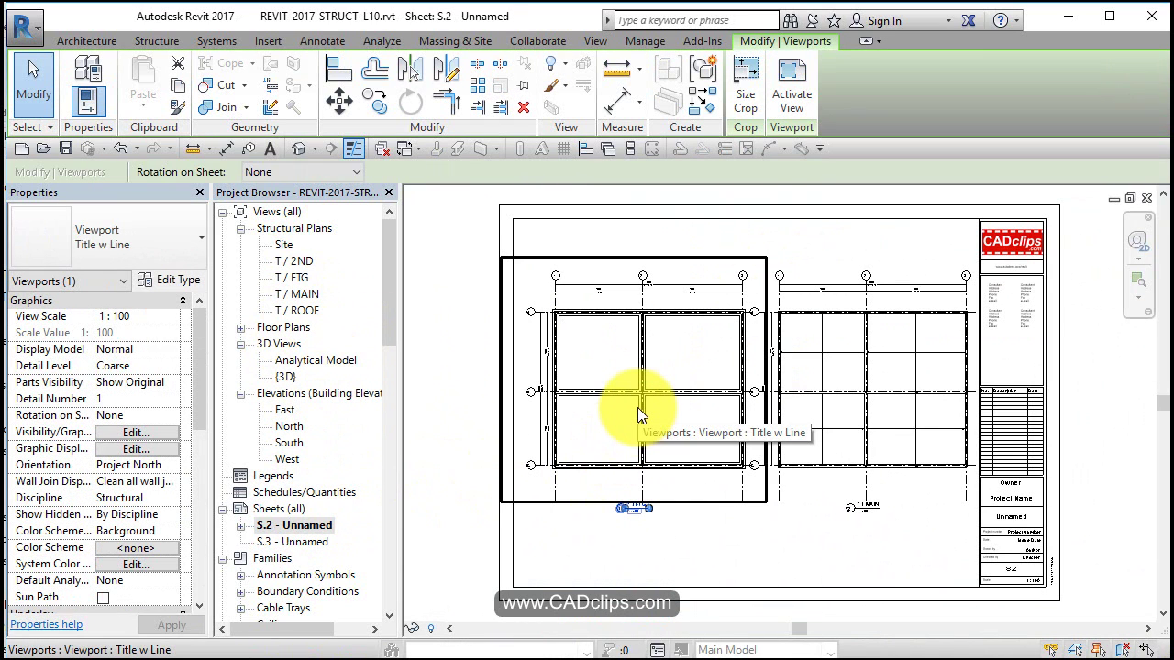
{"action": "left_click_drag", "start_coordinate": [638, 407], "coordinate": [880, 386]}
{"action": "left_click", "coordinate": [1107, 380]}
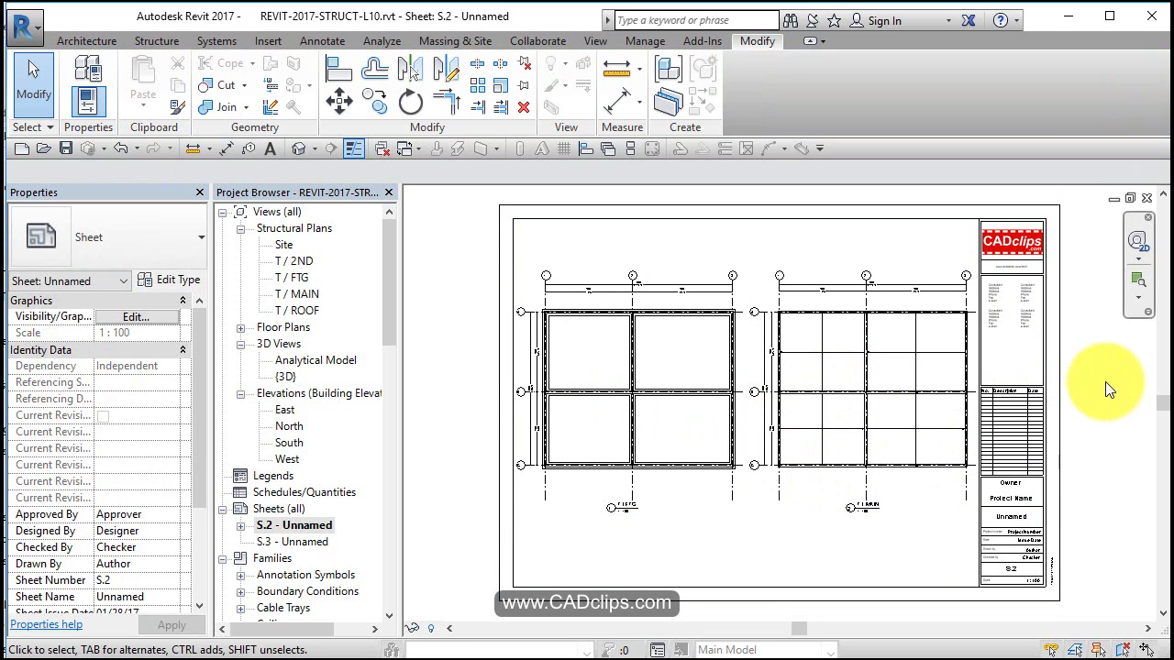
Step: Renumber sheet S.2 as S.1 and name it "Main and Fdn Plans"
{"action": "right_click", "coordinate": [293, 525]}
{"action": "left_click", "coordinate": [360, 409]}
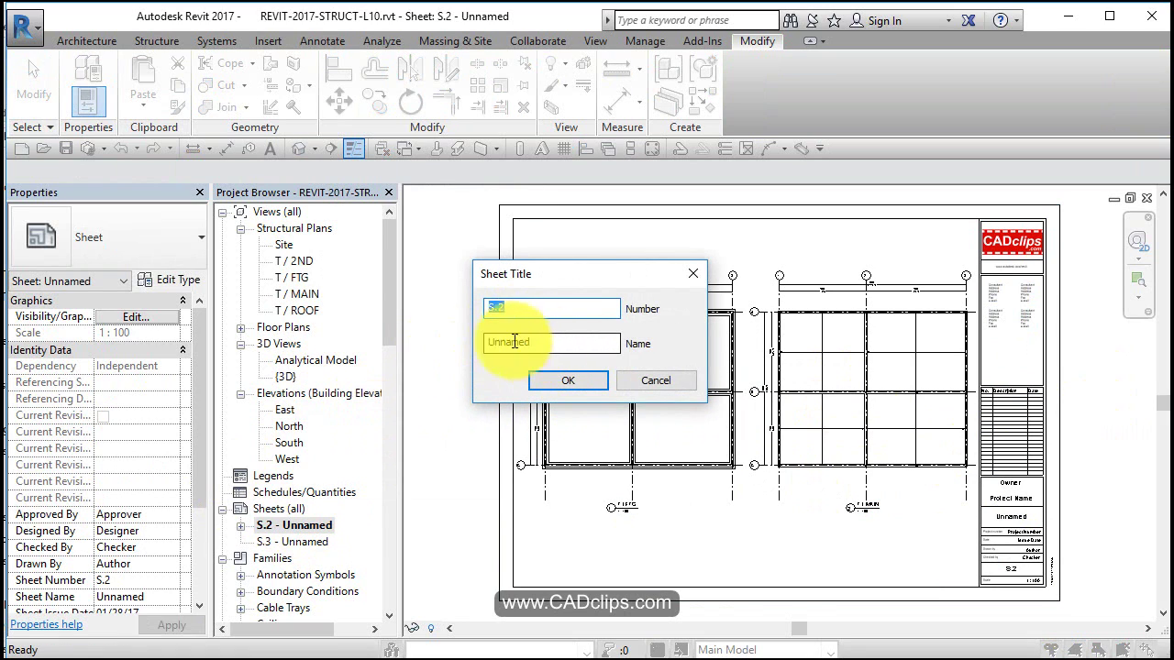
{"action": "key", "text": "Tab"}
{"action": "type", "text": "Main "}
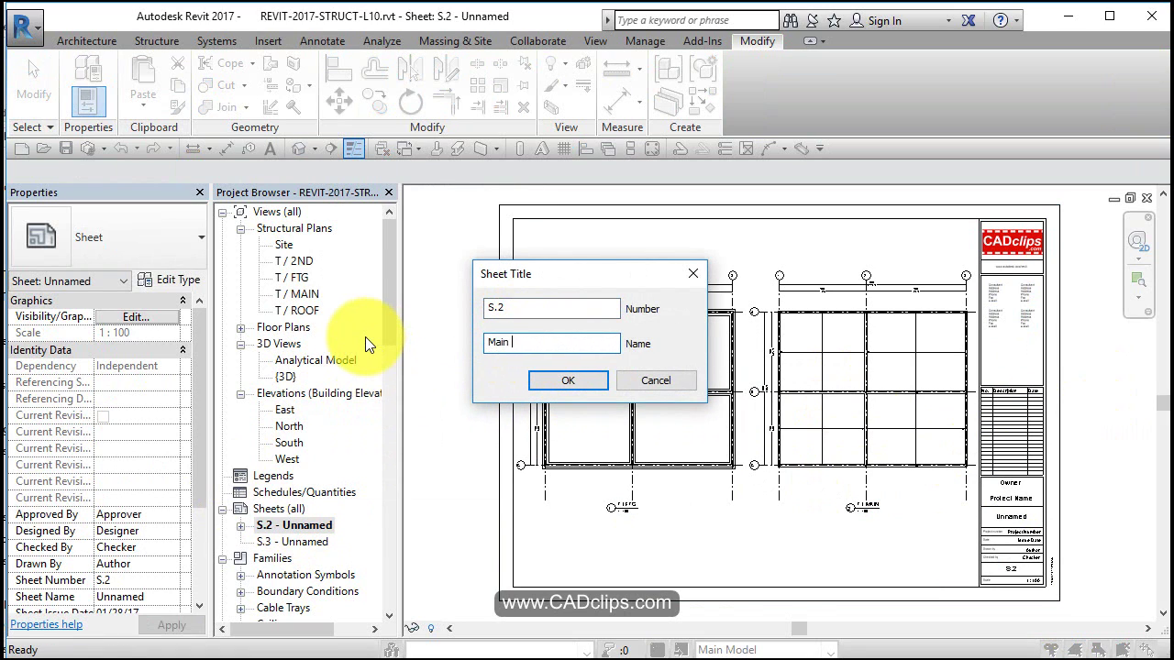
{"action": "type", "text": "and Fdn Plans"}
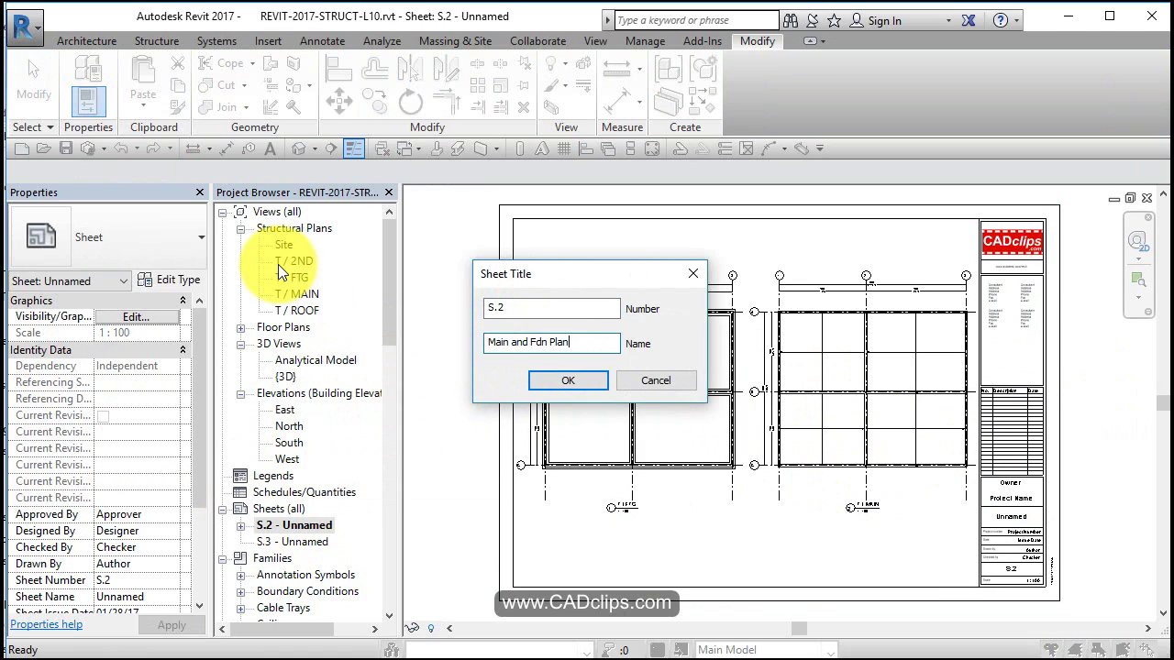
{"action": "left_click", "coordinate": [537, 309]}
{"action": "key", "text": "BackSpace"}
{"action": "type", "text": "1"}
{"action": "left_click", "coordinate": [566, 382]}
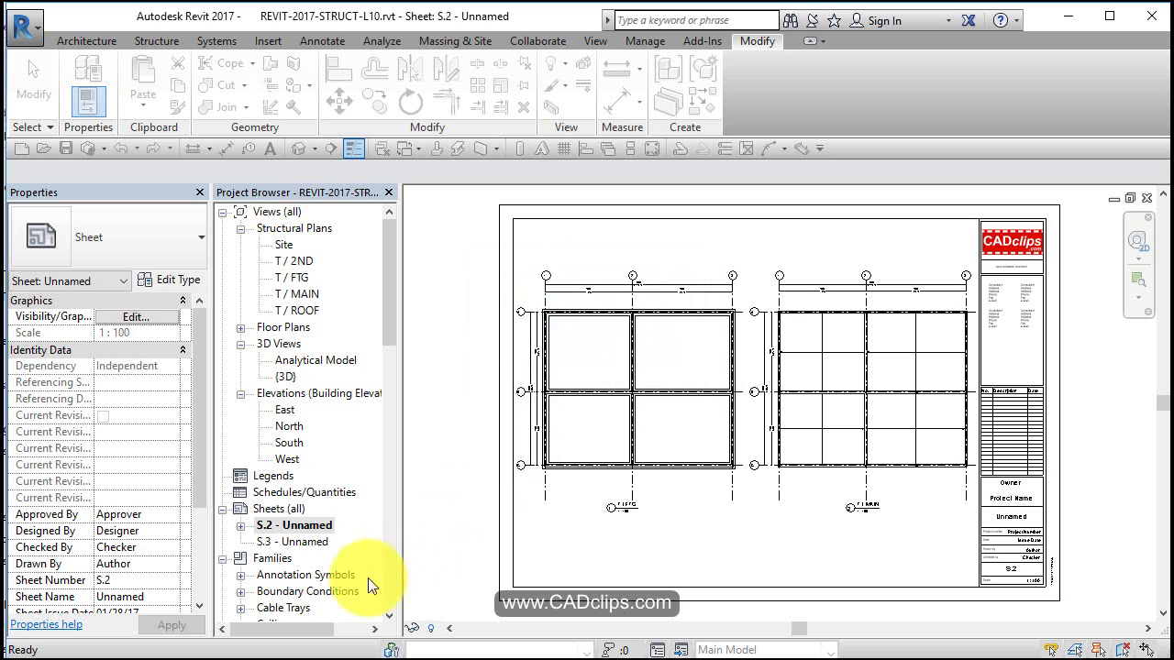
Step: Renumber sheet S.3 as S.2 and name it "2nd and Roof Plans"
{"action": "right_click", "coordinate": [309, 540]}
{"action": "left_click", "coordinate": [353, 425]}
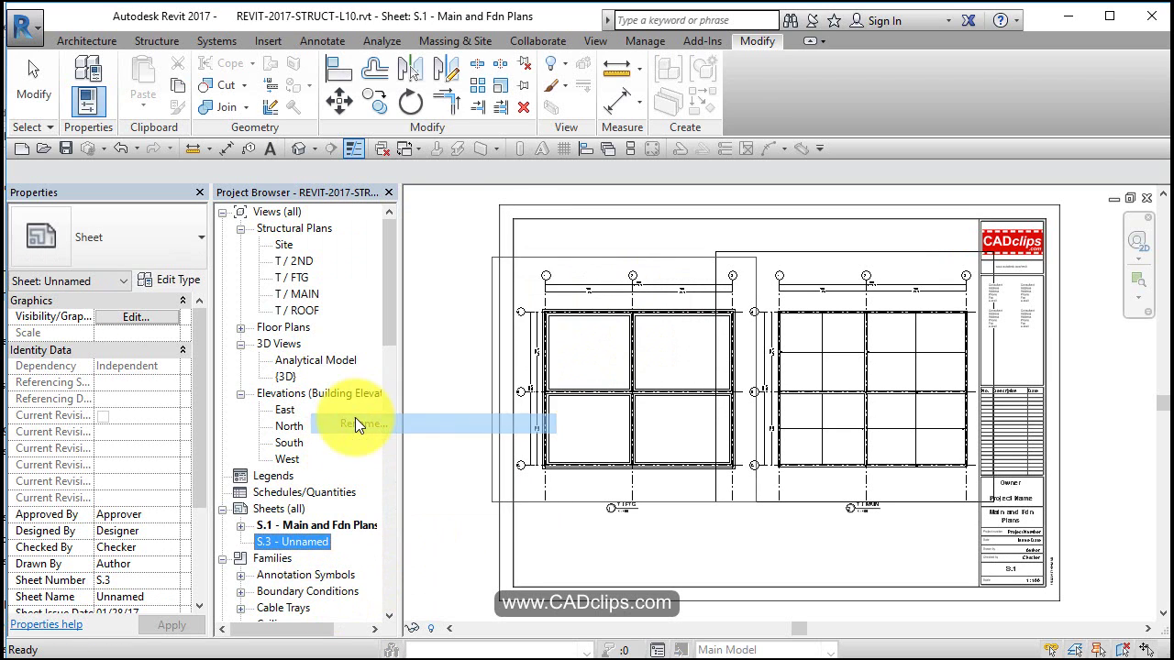
{"action": "left_click", "coordinate": [555, 309]}
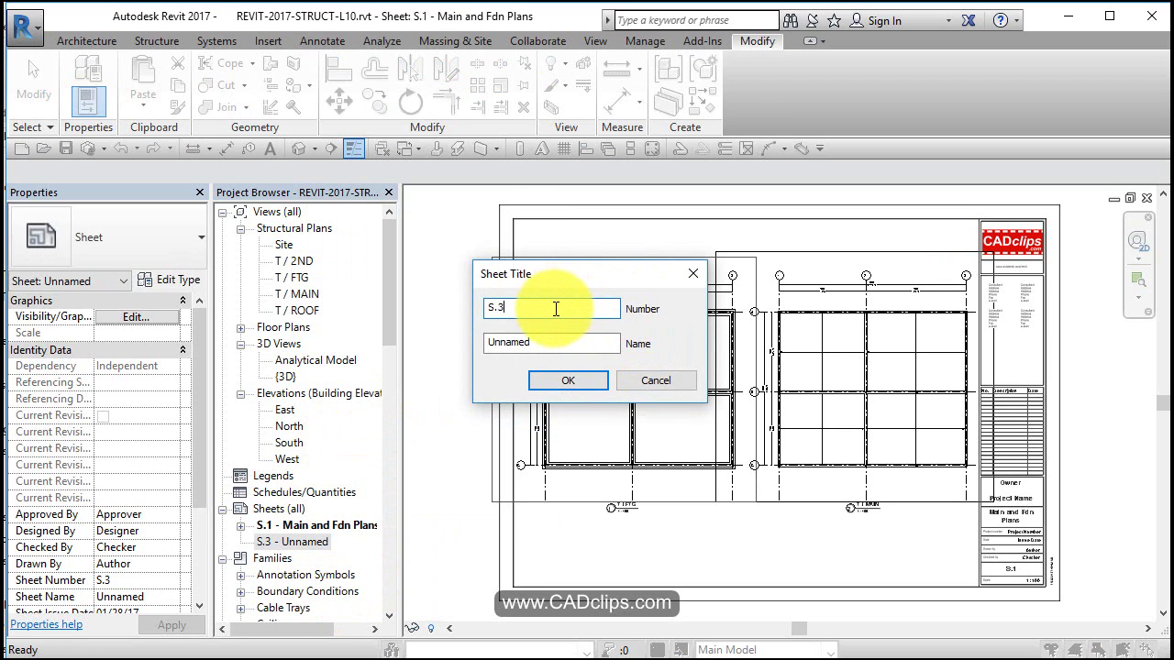
{"action": "type", "text": "2"}
{"action": "key", "text": "Tab"}
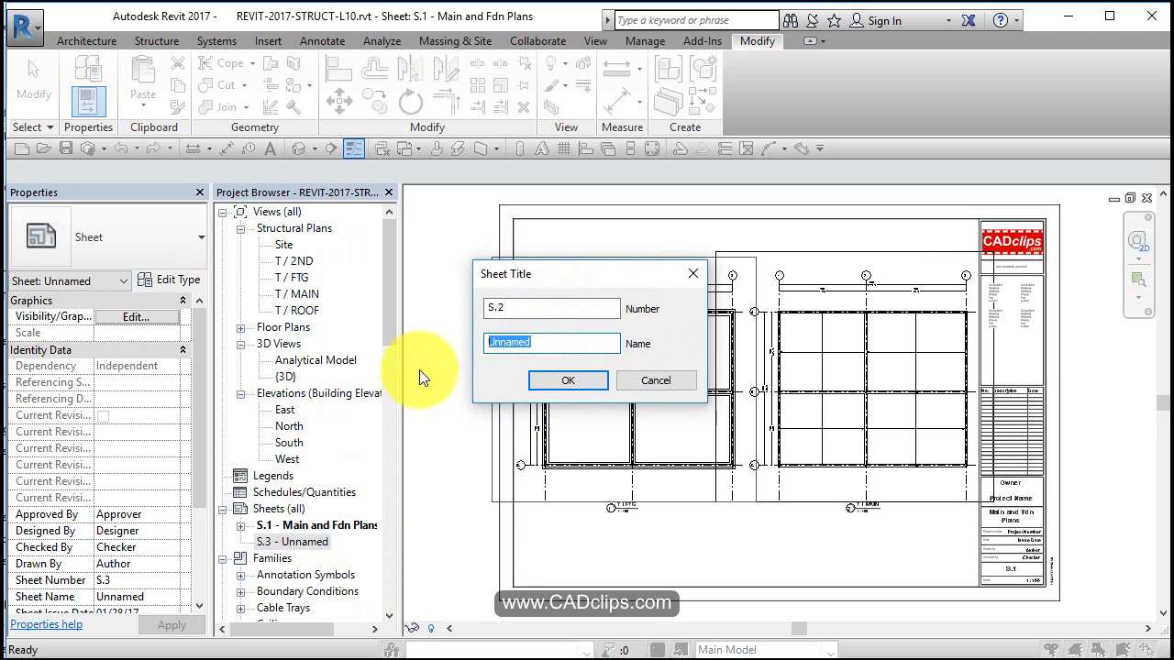
{"action": "type", "text": "2nd and Roof Plans"}
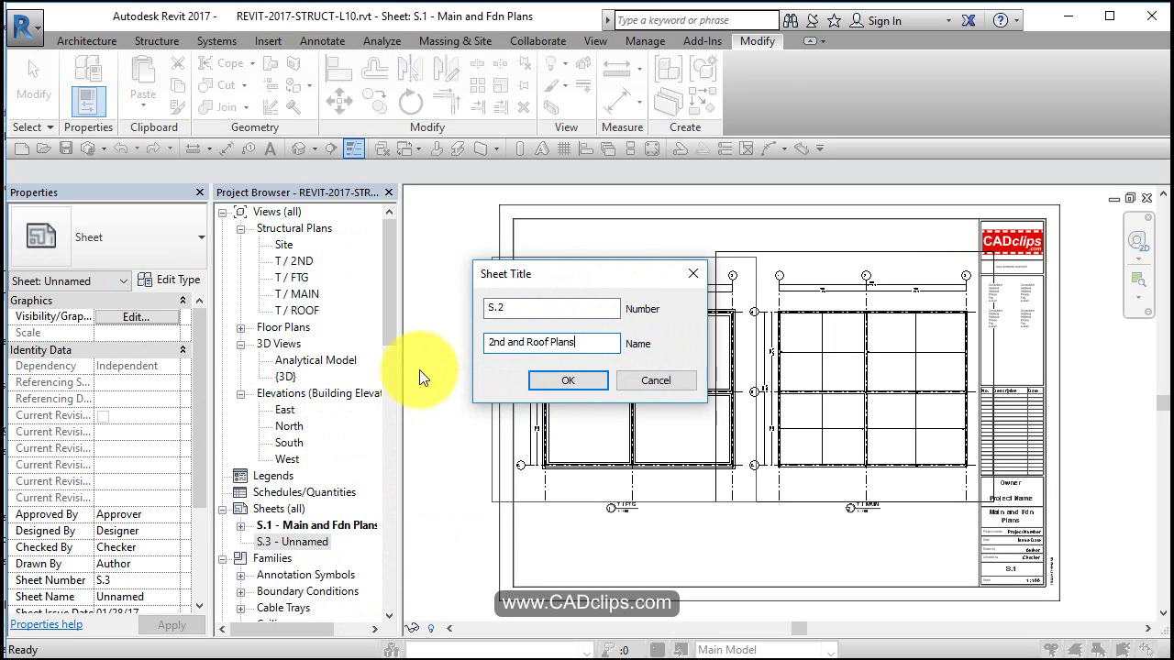
{"action": "left_click", "coordinate": [576, 376]}
{"action": "double_click", "coordinate": [333, 541]}
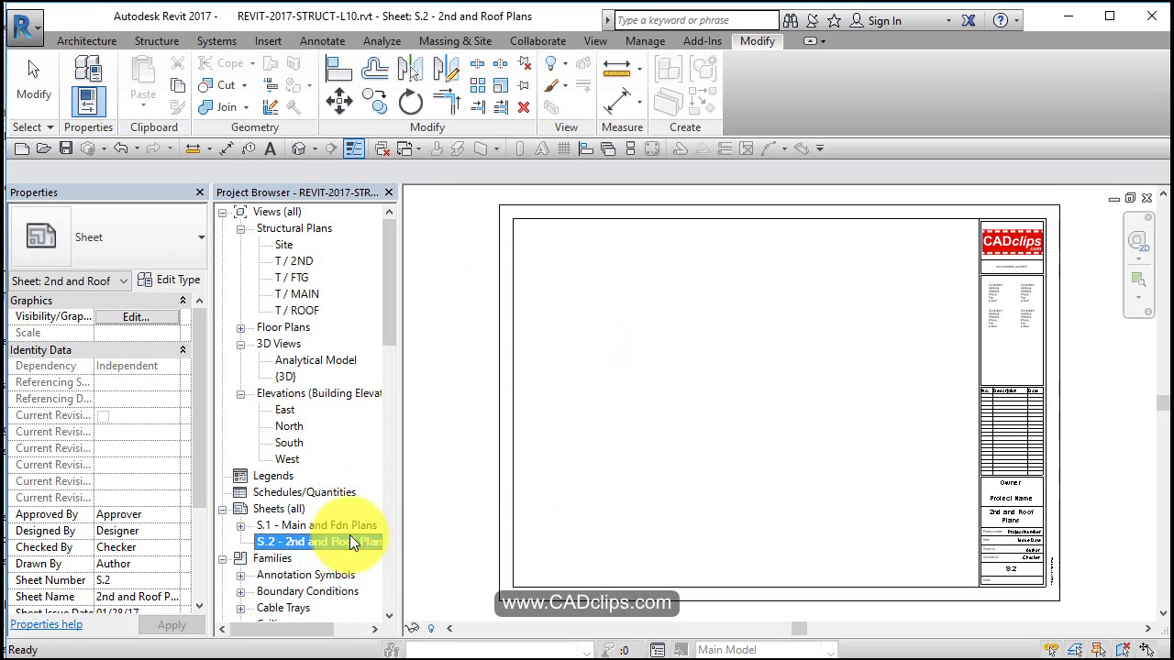
{"action": "left_click", "coordinate": [295, 261]}
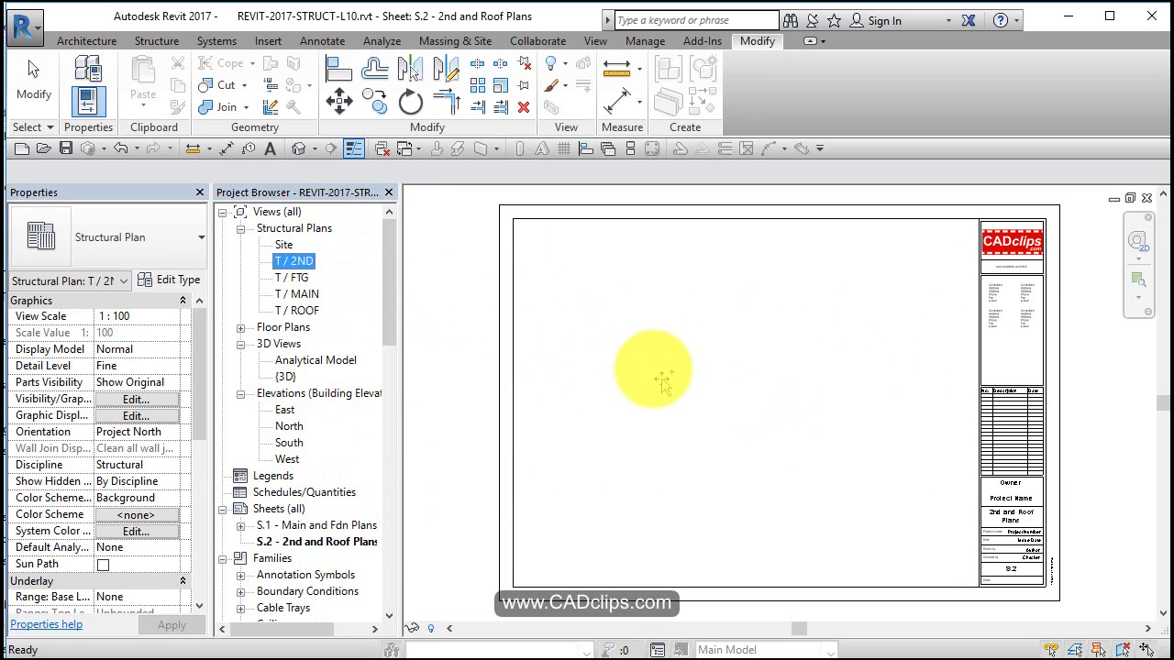
{"action": "left_click_drag", "start_coordinate": [661, 378], "coordinate": [646, 368]}
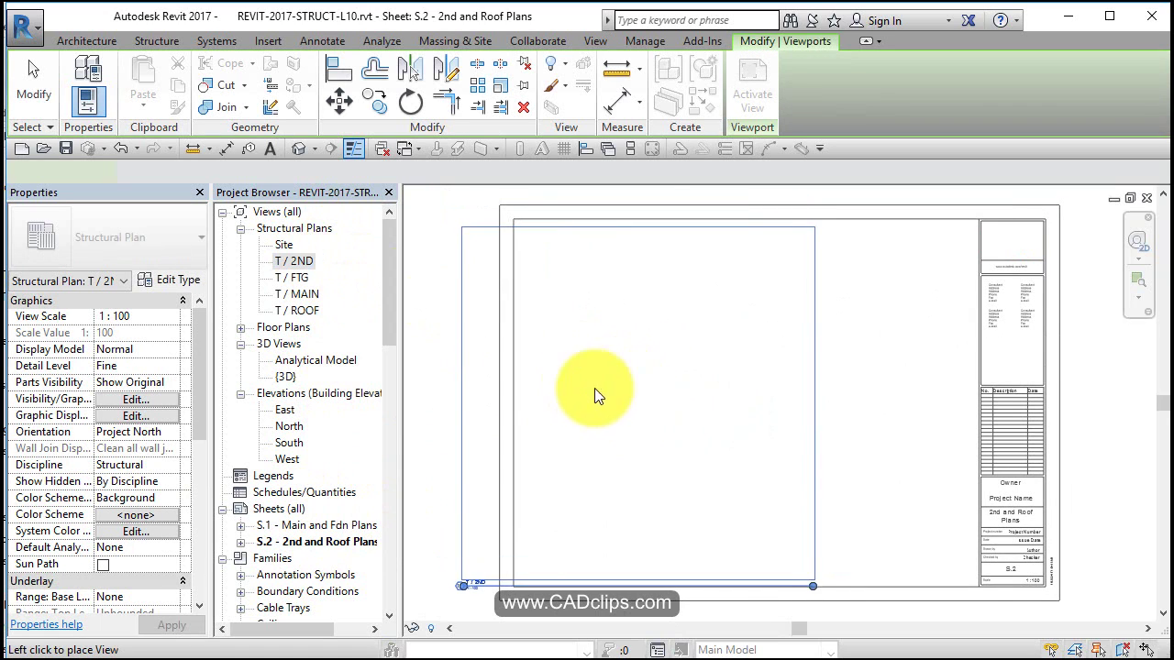
{"action": "key", "text": "Escape"}
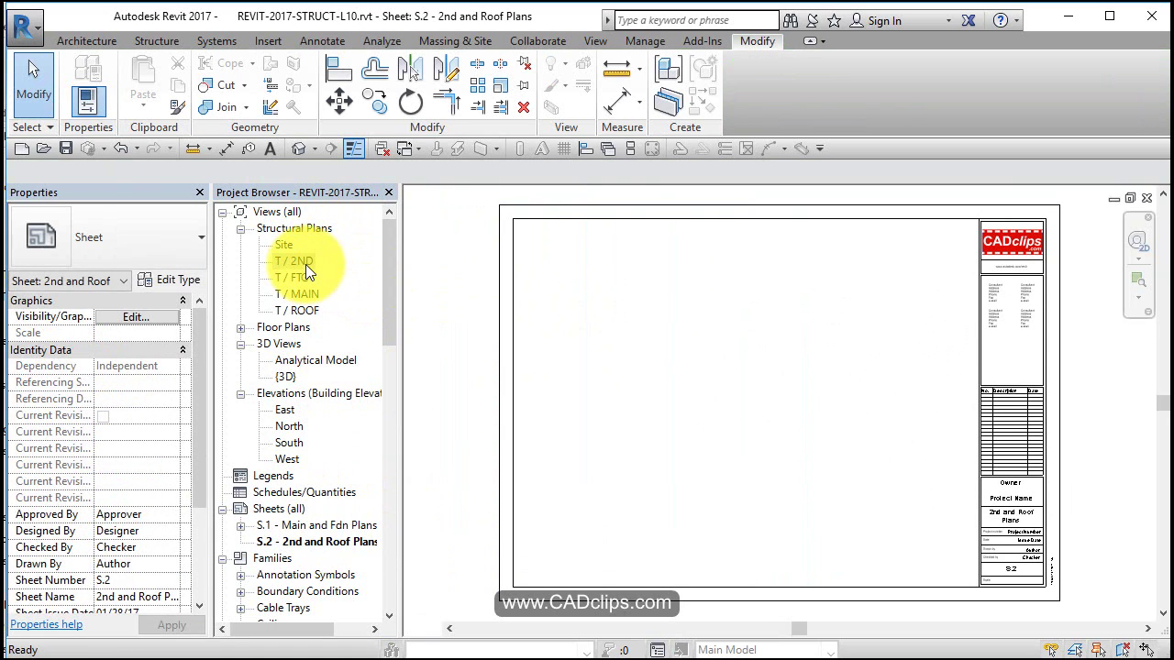
Step: Tighten all four sides of the T / 2ND structural plan's crop region around the grids and dimensions, leaving out the elevation markers
{"action": "double_click", "coordinate": [306, 264]}
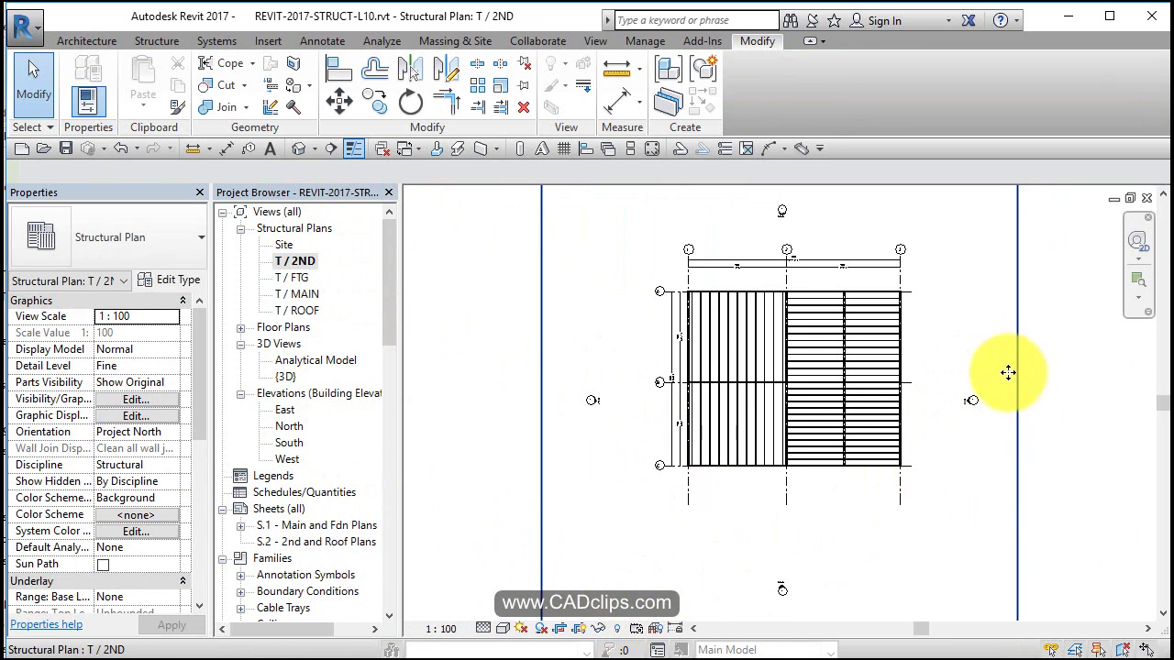
{"action": "left_click", "coordinate": [1006, 374]}
{"action": "scroll", "coordinate": [1006, 374], "scroll_direction": "down", "scroll_amount": 2}
{"action": "left_click_drag", "start_coordinate": [1013, 387], "coordinate": [960, 393]}
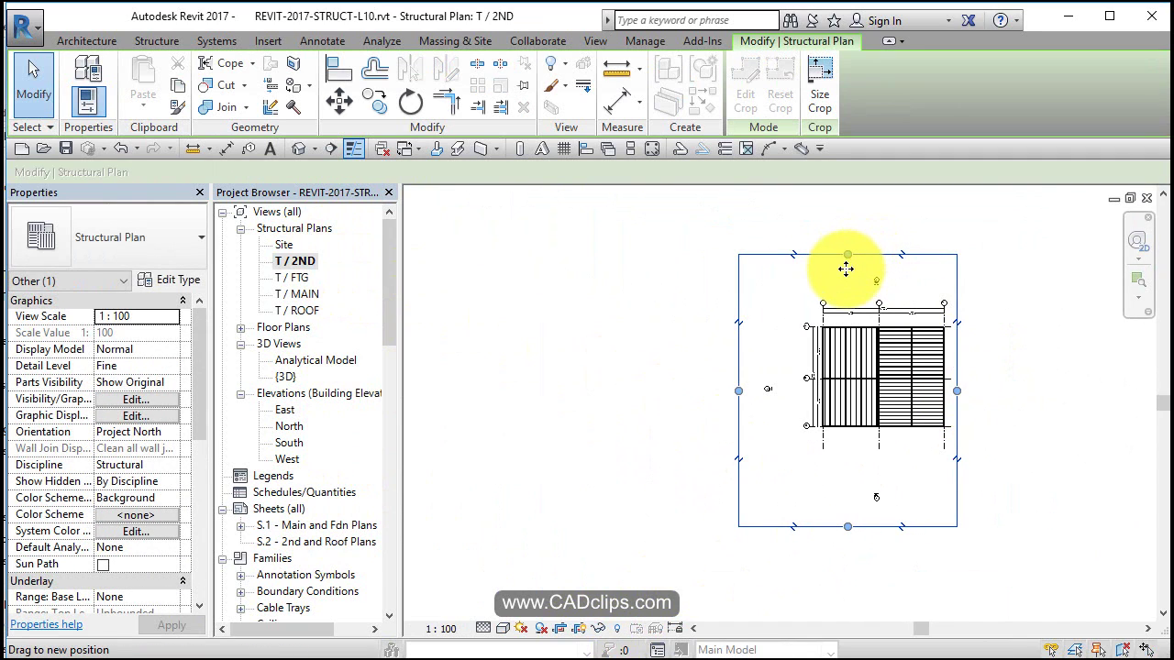
{"action": "left_click_drag", "start_coordinate": [846, 271], "coordinate": [834, 289]}
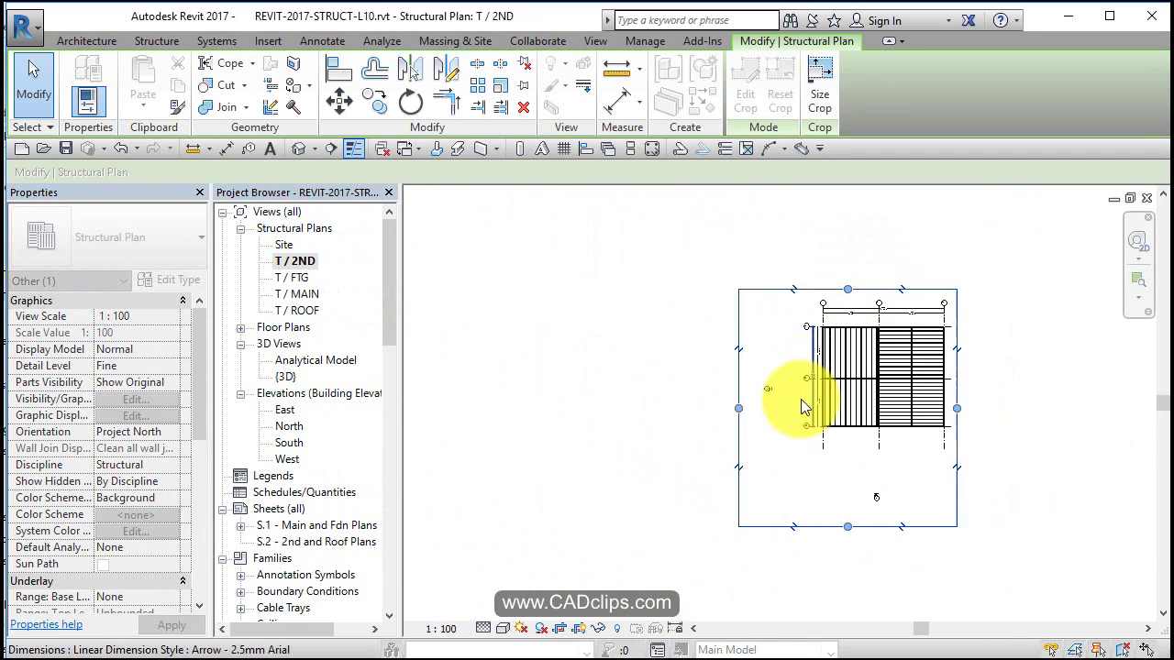
{"action": "left_click_drag", "start_coordinate": [742, 410], "coordinate": [796, 404]}
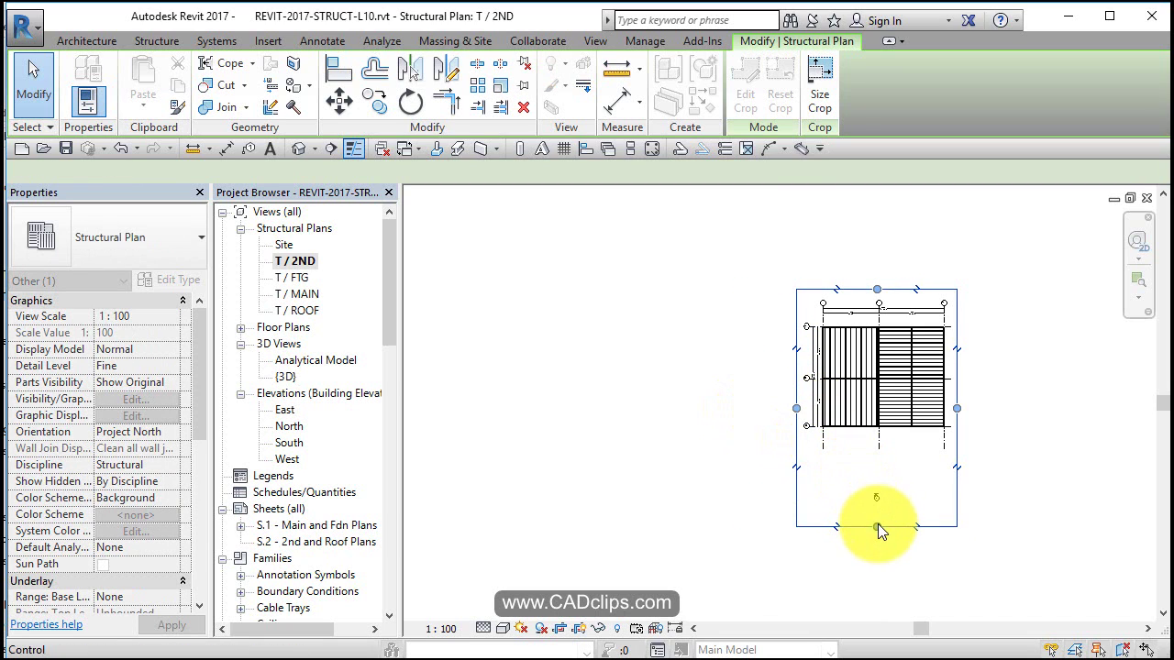
{"action": "left_click_drag", "start_coordinate": [877, 530], "coordinate": [880, 443]}
{"action": "left_click", "coordinate": [593, 545]}
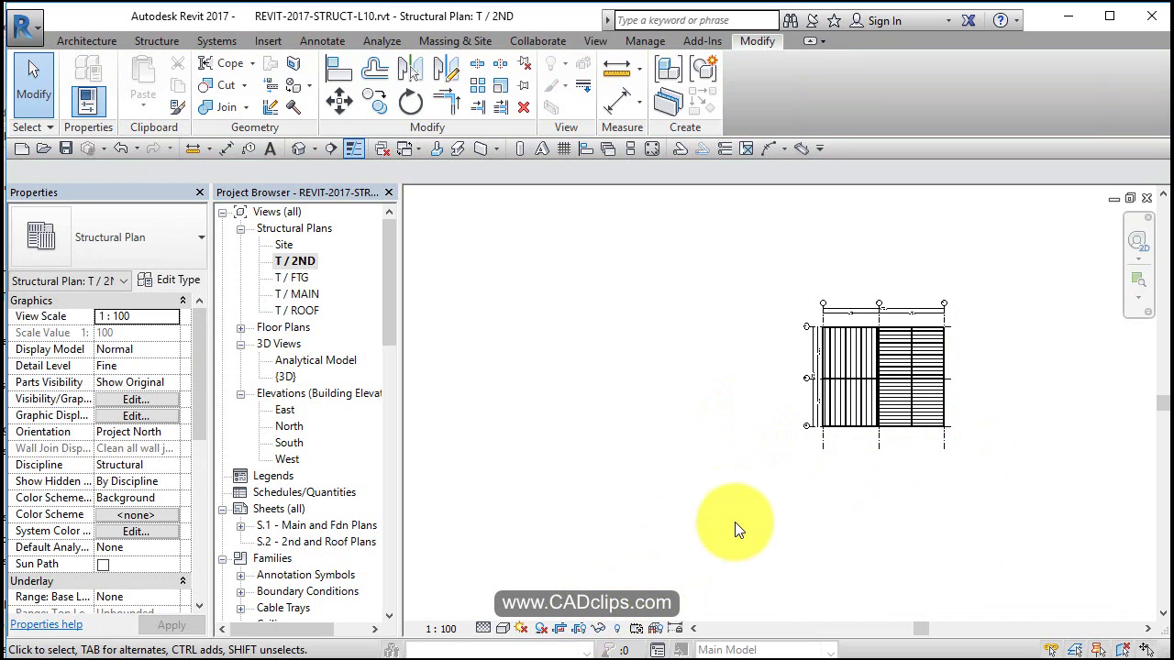
Step: Open the T / ROOF structural plan and briefly display its crop region to check the crop's extents
{"action": "double_click", "coordinate": [295, 311]}
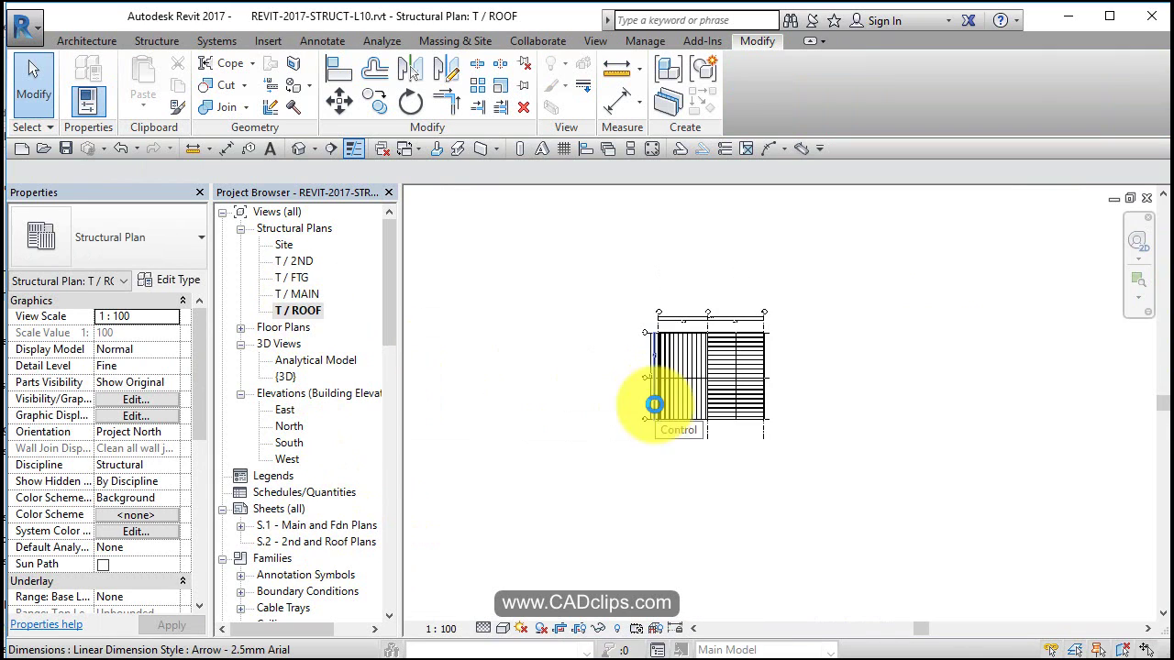
{"action": "left_click", "coordinate": [580, 631]}
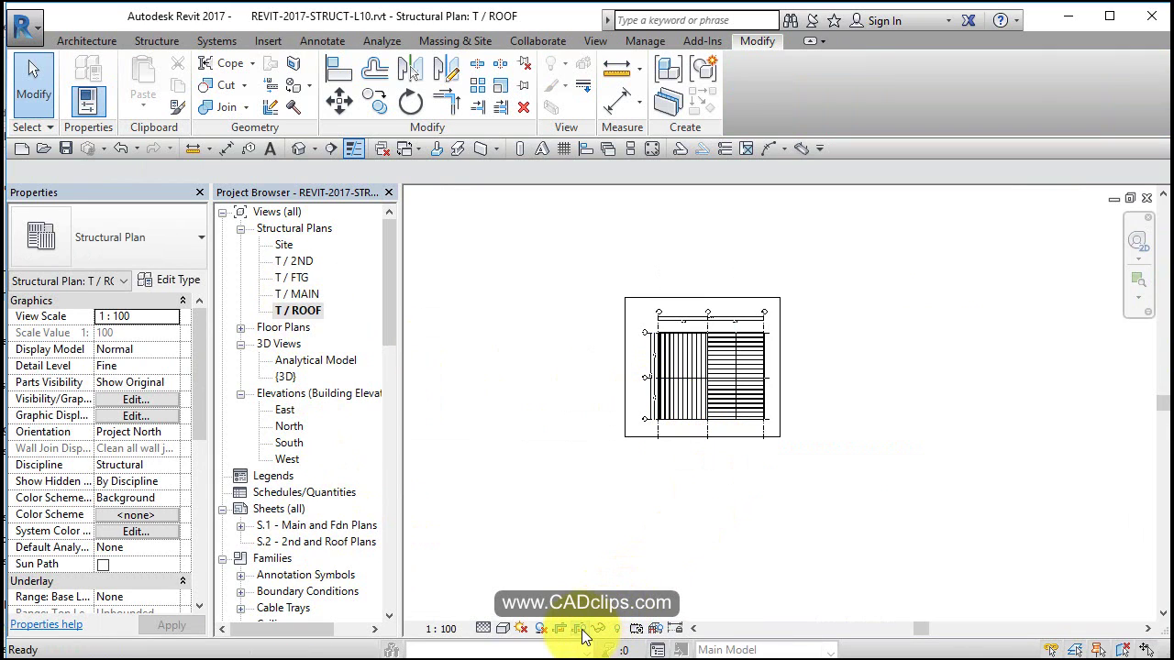
{"action": "left_click", "coordinate": [584, 633]}
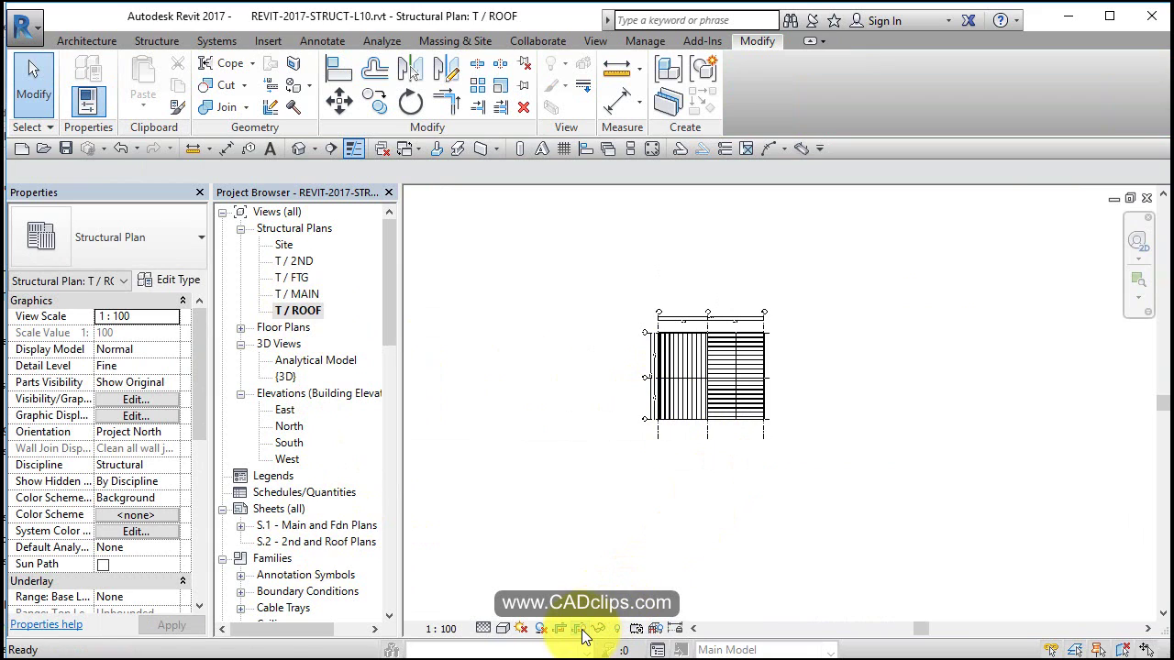
Step: Open sheet S.2 and place the T / 2ND plan on its left half and the T / ROOF plan beside it on the right
{"action": "left_click", "coordinate": [293, 539]}
{"action": "double_click", "coordinate": [290, 542]}
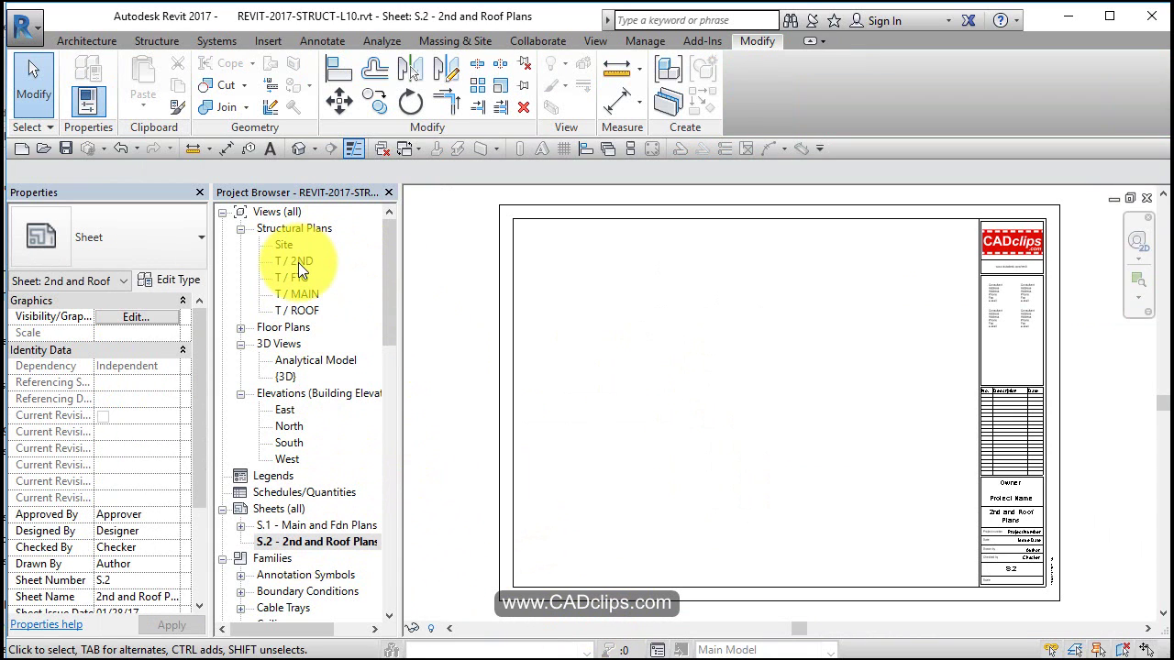
{"action": "left_click_drag", "start_coordinate": [295, 261], "coordinate": [614, 360]}
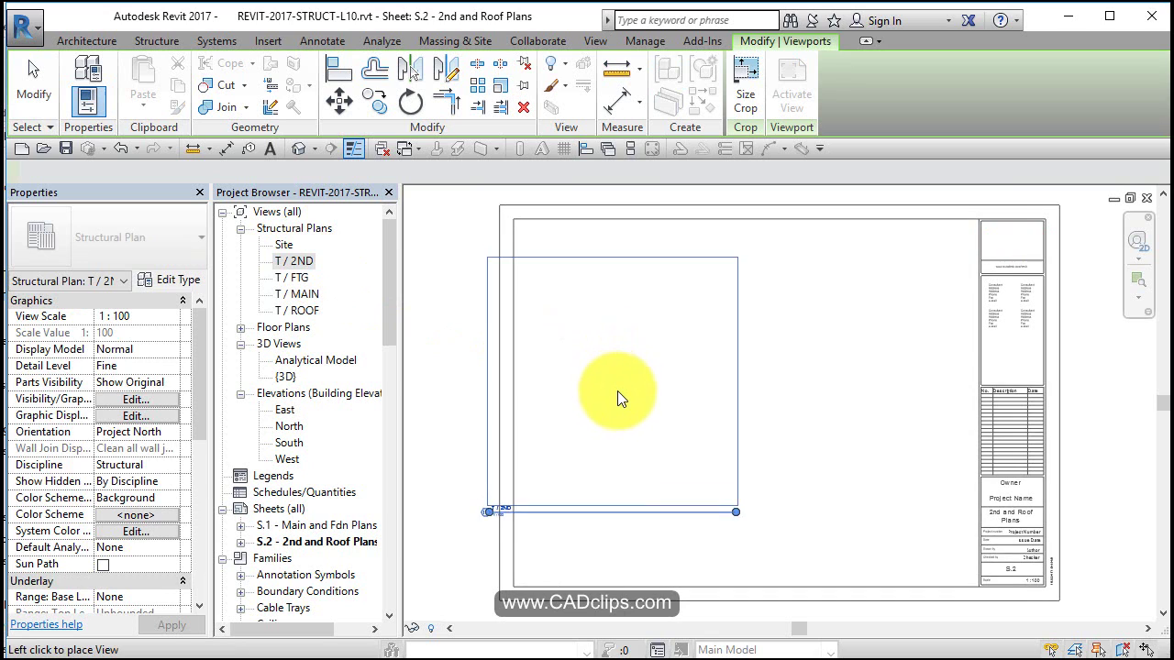
{"action": "left_click", "coordinate": [606, 421]}
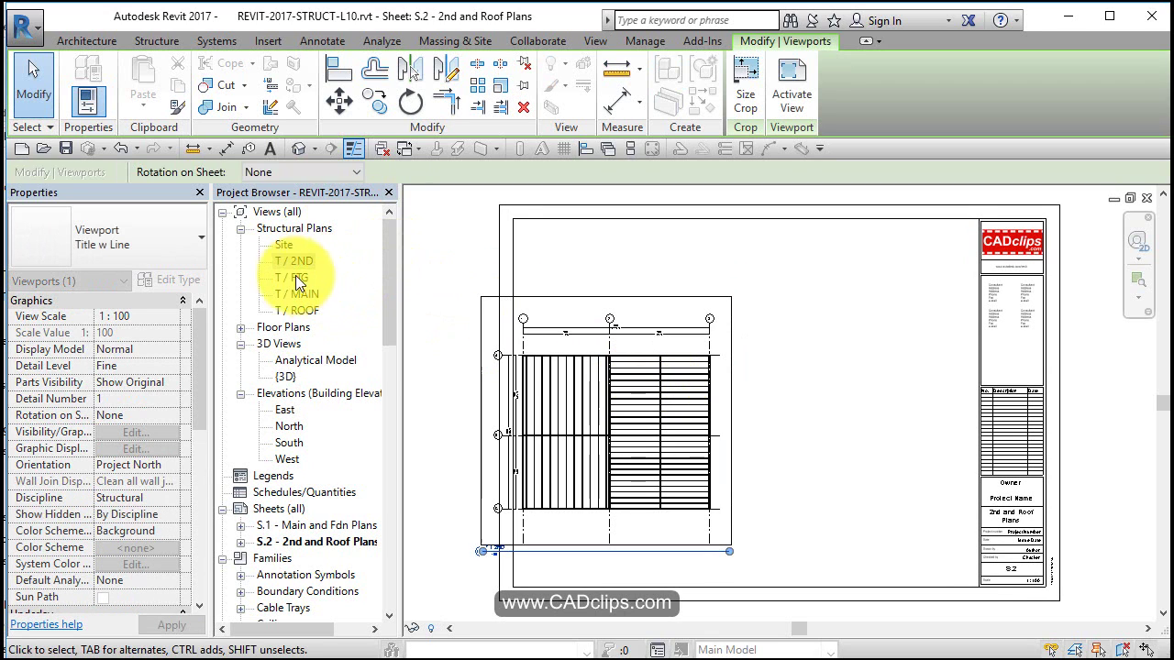
{"action": "left_click", "coordinate": [298, 310]}
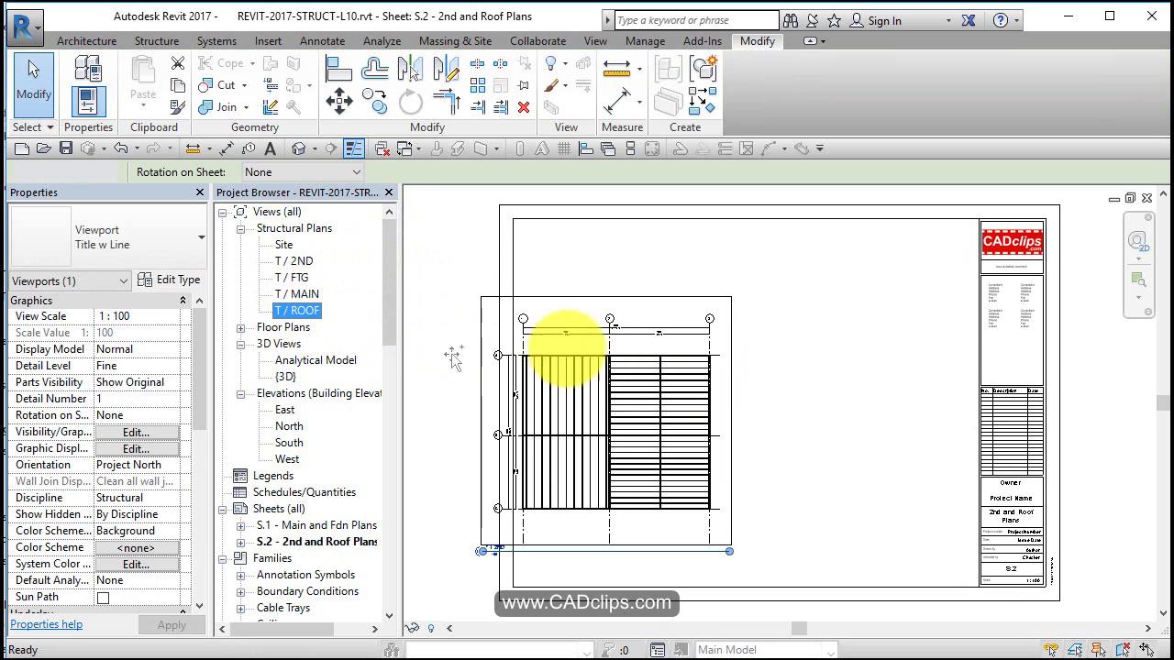
{"action": "left_click_drag", "start_coordinate": [796, 366], "coordinate": [834, 371]}
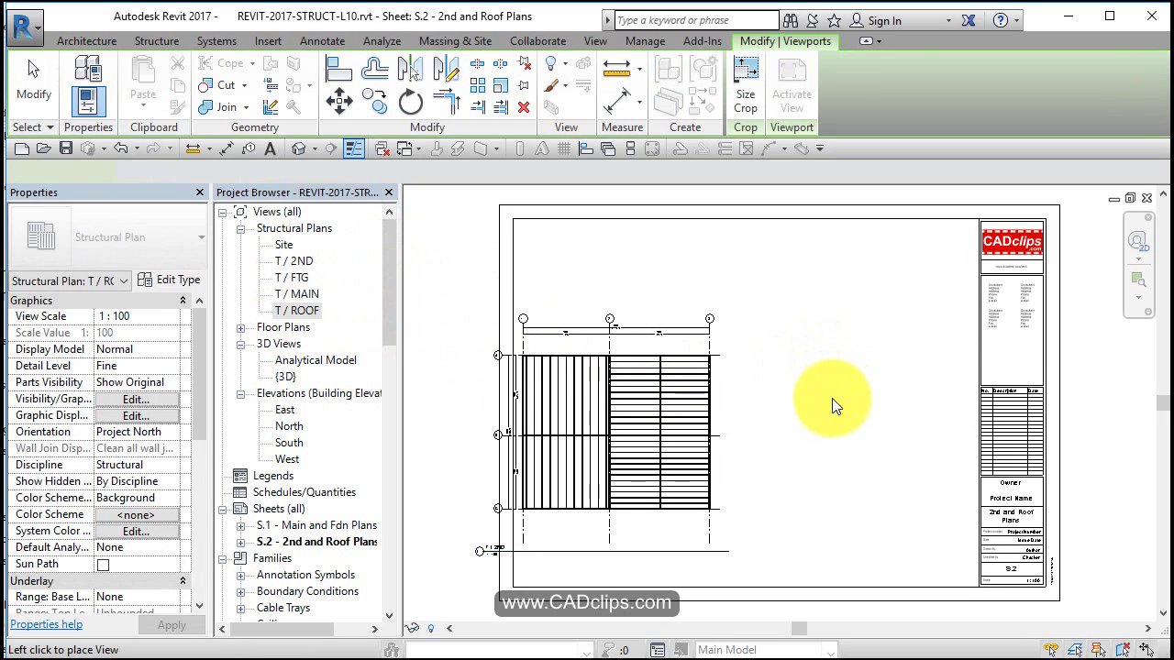
{"action": "left_click", "coordinate": [832, 398]}
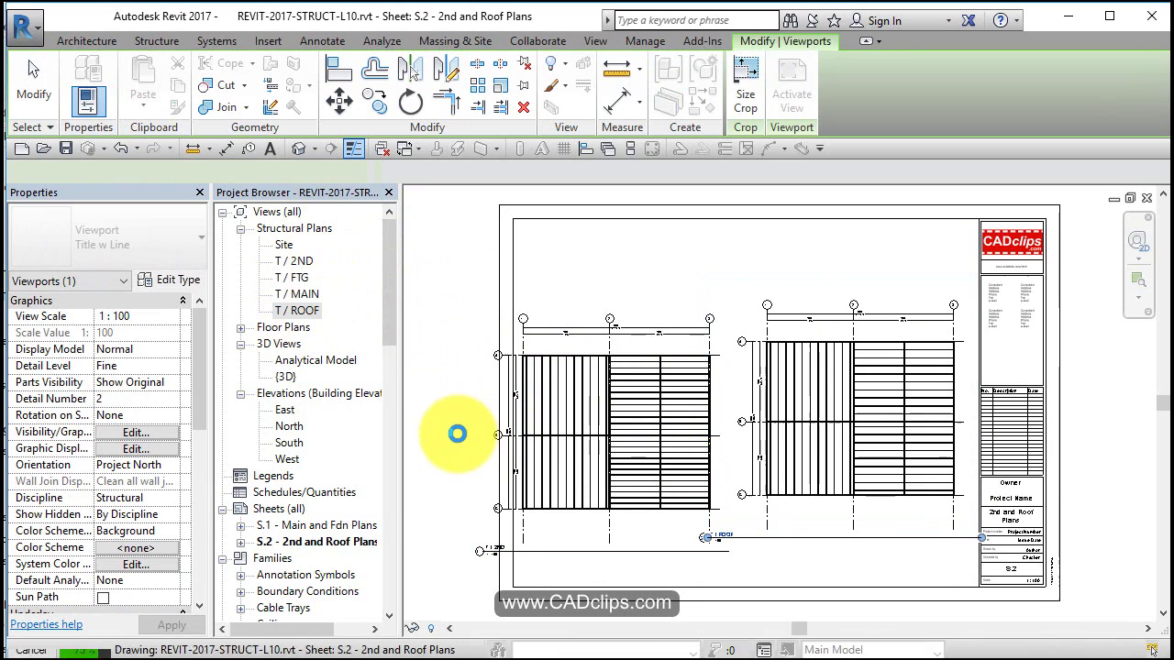
{"action": "left_click", "coordinate": [455, 433]}
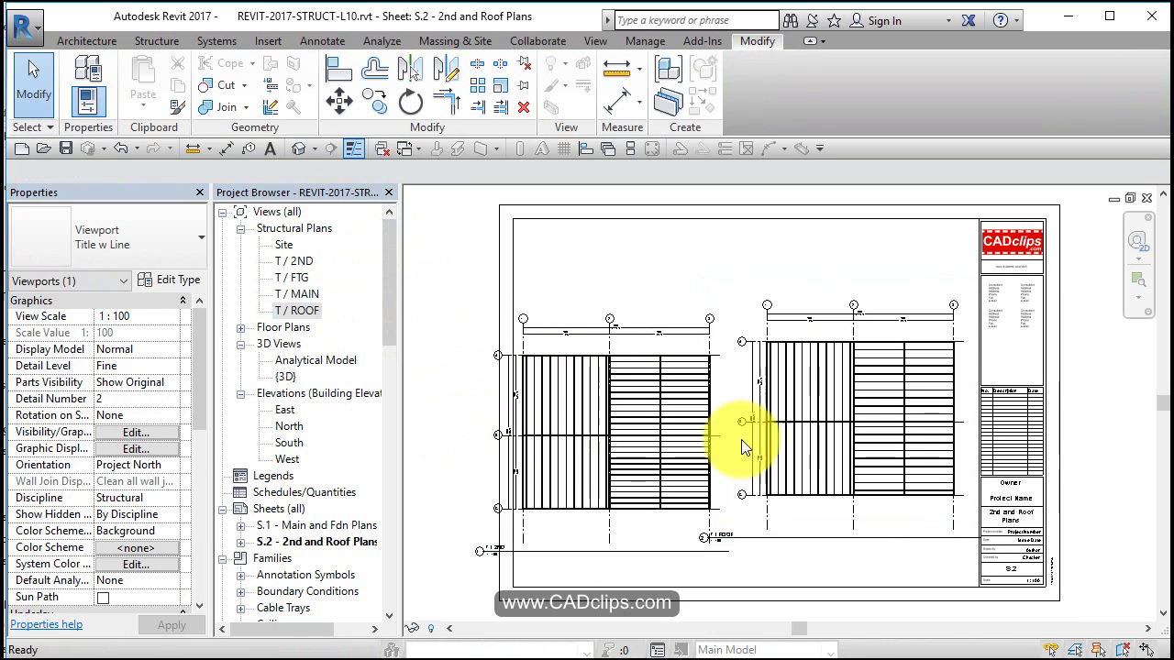
Step: Shift the T / ROOF viewport slightly right, and move the T / 2ND viewport up and right, inside the border and level with the roof plan
{"action": "left_click", "coordinate": [860, 431]}
{"action": "double_click", "coordinate": [860, 428]}
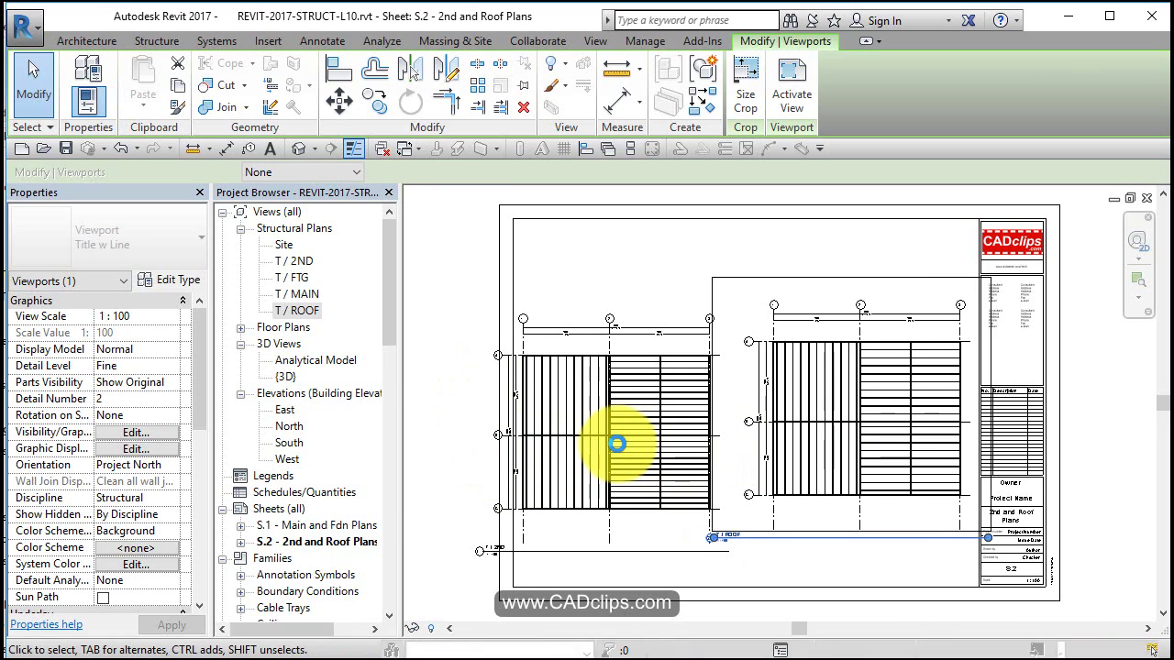
{"action": "left_click", "coordinate": [613, 419]}
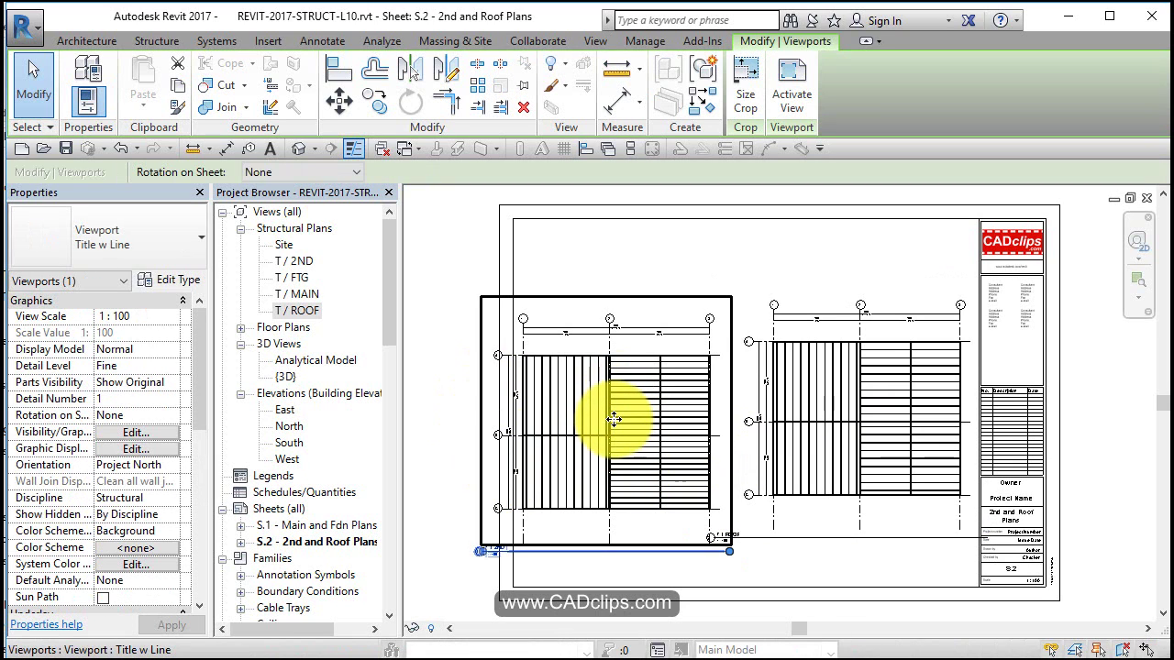
{"action": "mouse_move", "coordinate": [616, 414]}
{"action": "left_mouse_down"}
{"action": "mouse_move", "coordinate": [618, 385]}
{"action": "mouse_move", "coordinate": [625, 401]}
{"action": "left_mouse_up"}
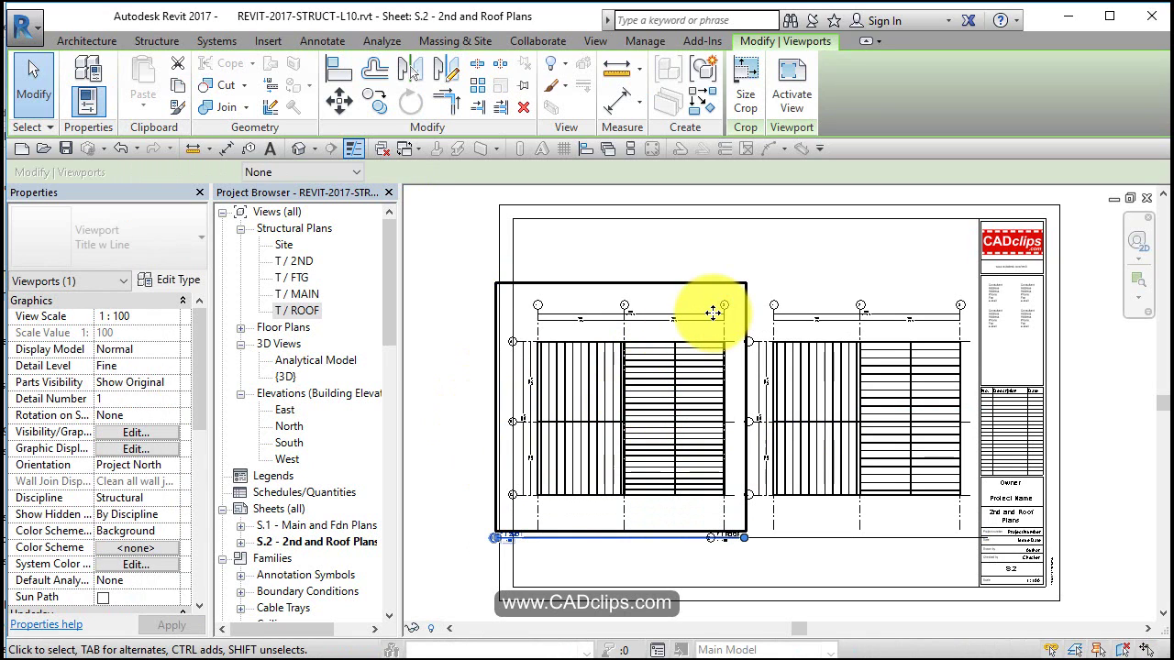
{"action": "key", "text": "Right"}
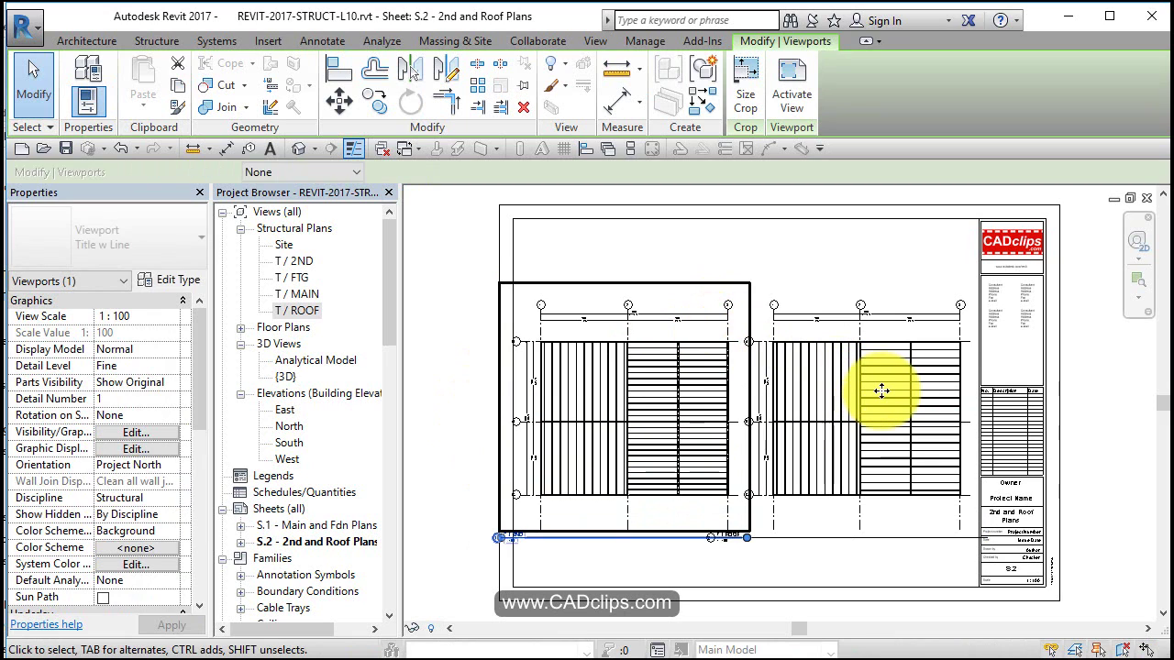
{"action": "key", "text": "Right"}
{"action": "key", "text": "Right"}
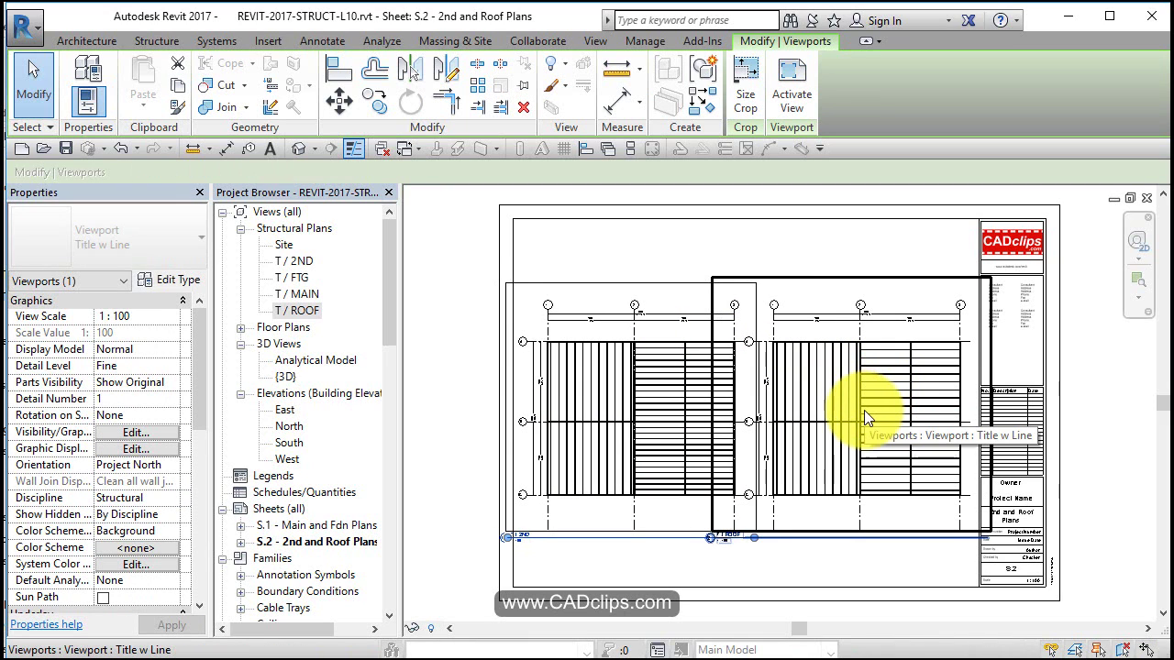
Step: Nudge the T / ROOF viewport two small increments to the right, away from the T / 2ND plan
{"action": "left_click", "coordinate": [864, 410]}
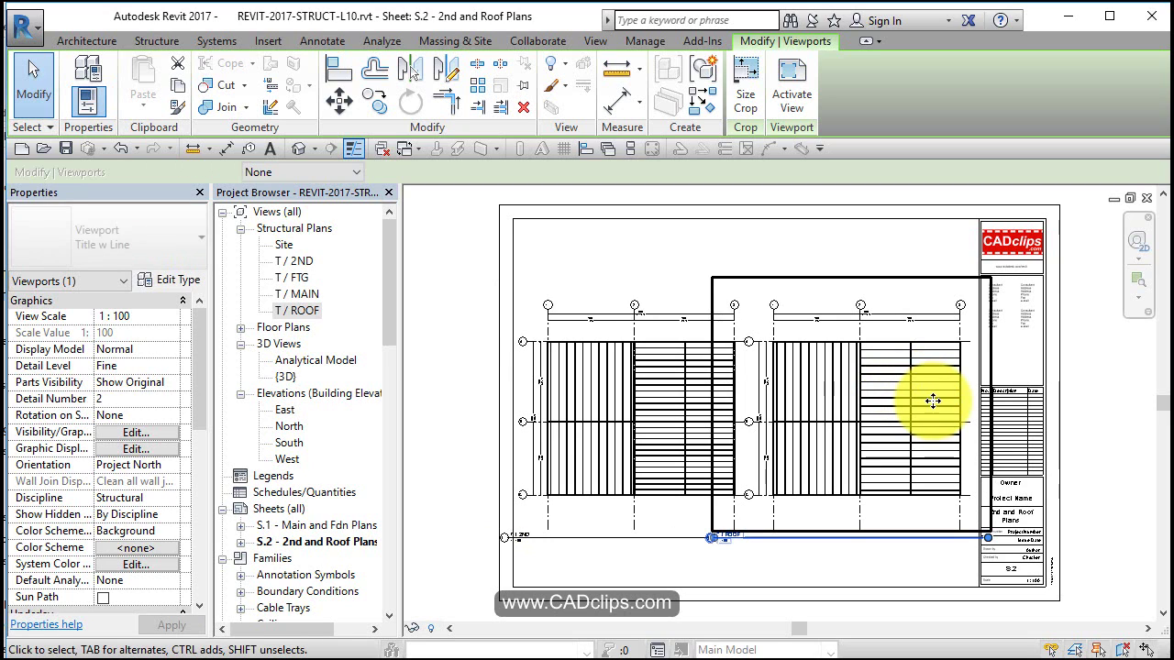
{"action": "key", "text": "Right"}
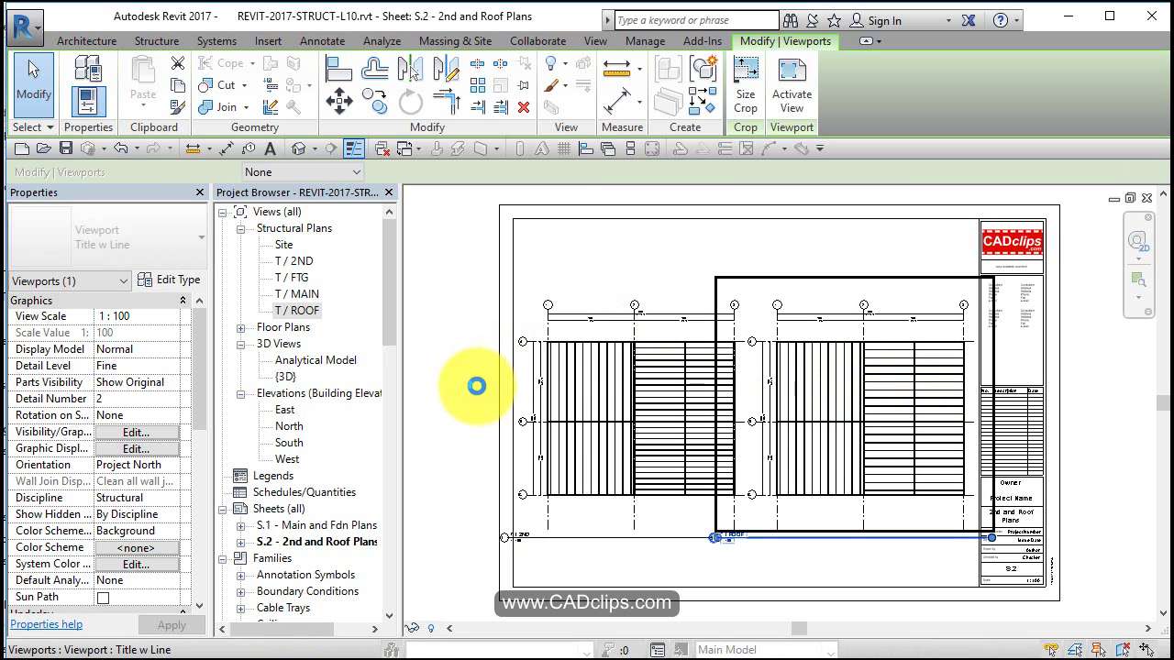
{"action": "key", "text": "Right"}
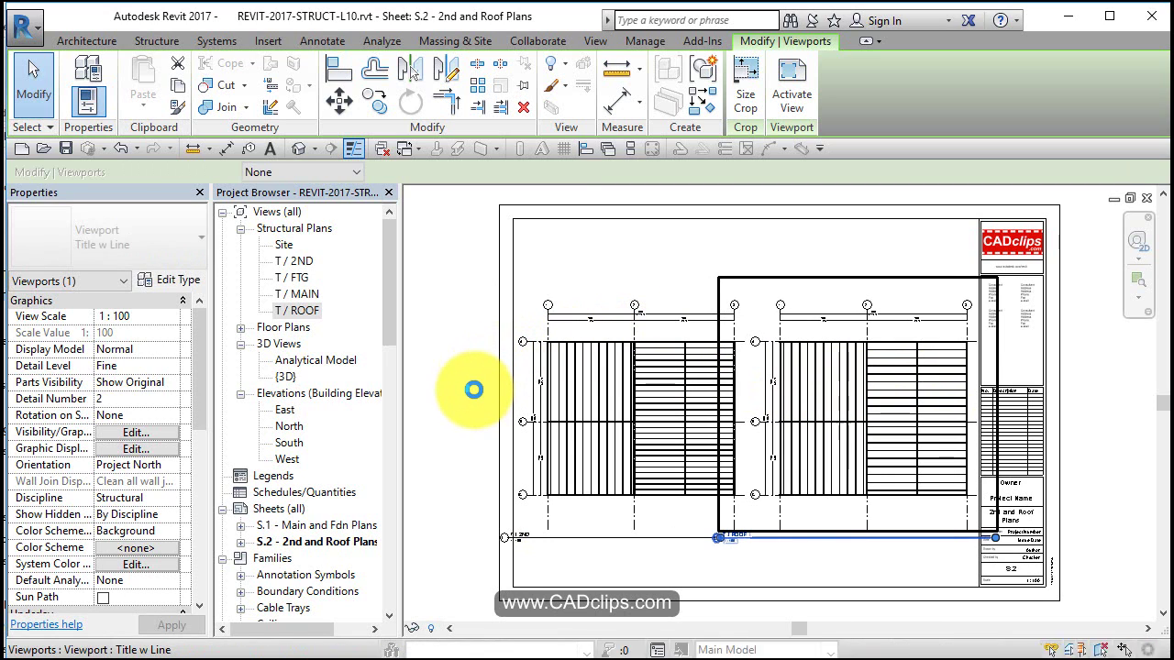
{"action": "key", "text": "Escape"}
Step: Shorten the title lines of the T / 2ND and T / ROOF viewports to about the width of their title text
{"action": "left_click", "coordinate": [603, 368]}
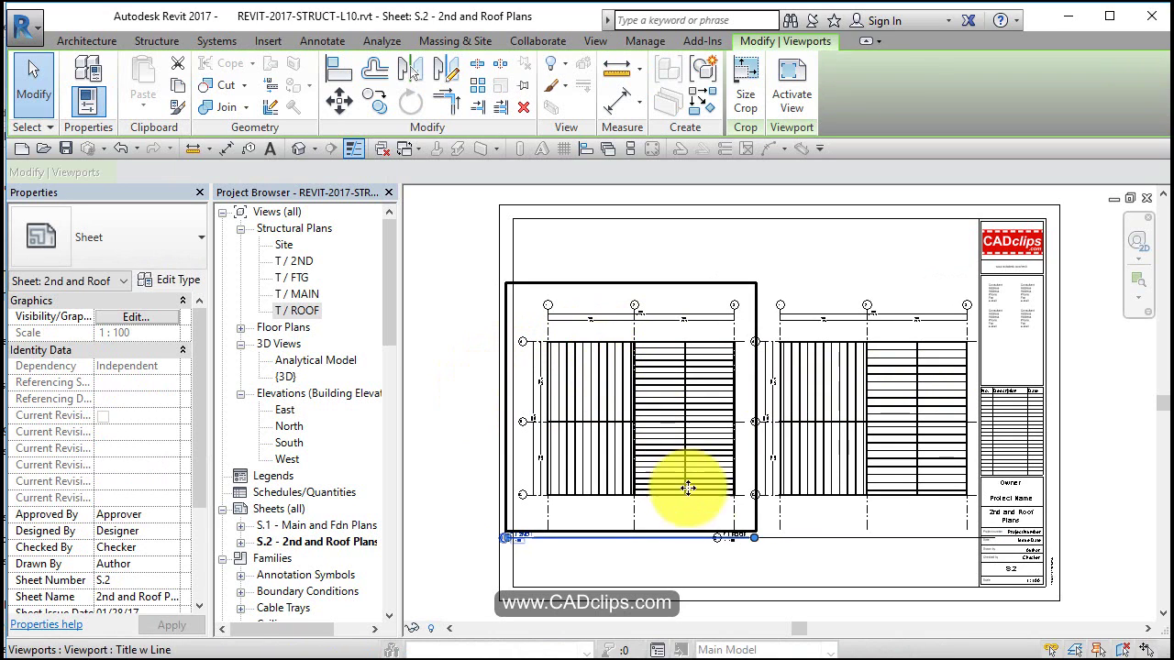
{"action": "left_click_drag", "start_coordinate": [754, 540], "coordinate": [529, 548]}
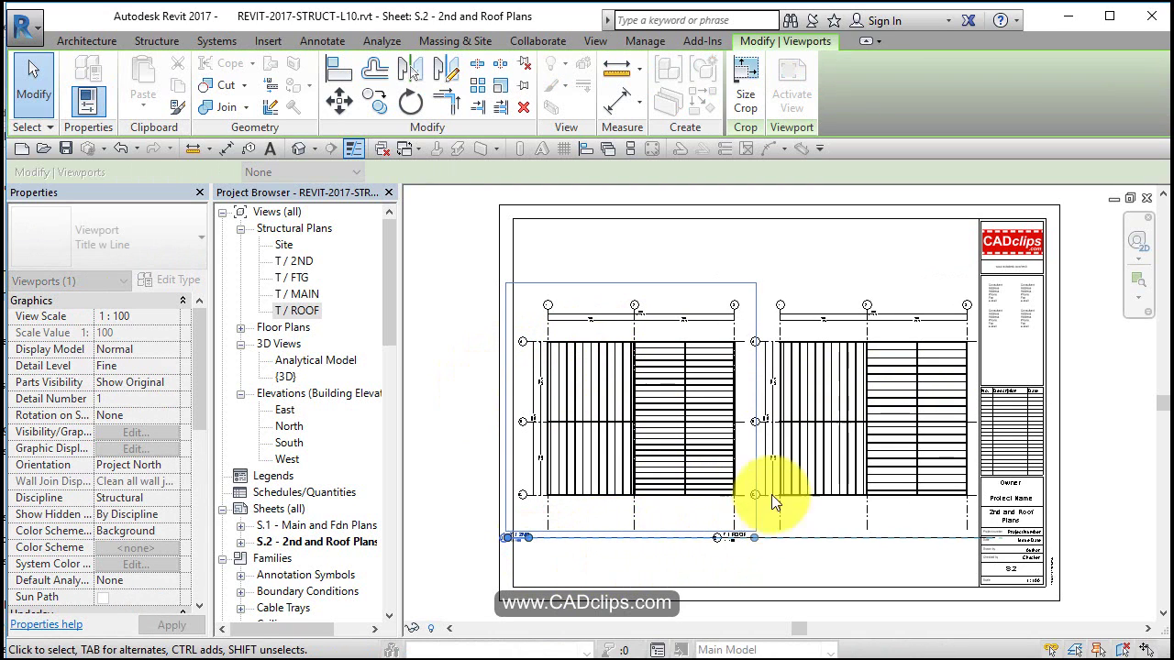
{"action": "left_click", "coordinate": [876, 377]}
{"action": "left_click_drag", "start_coordinate": [998, 539], "coordinate": [752, 566]}
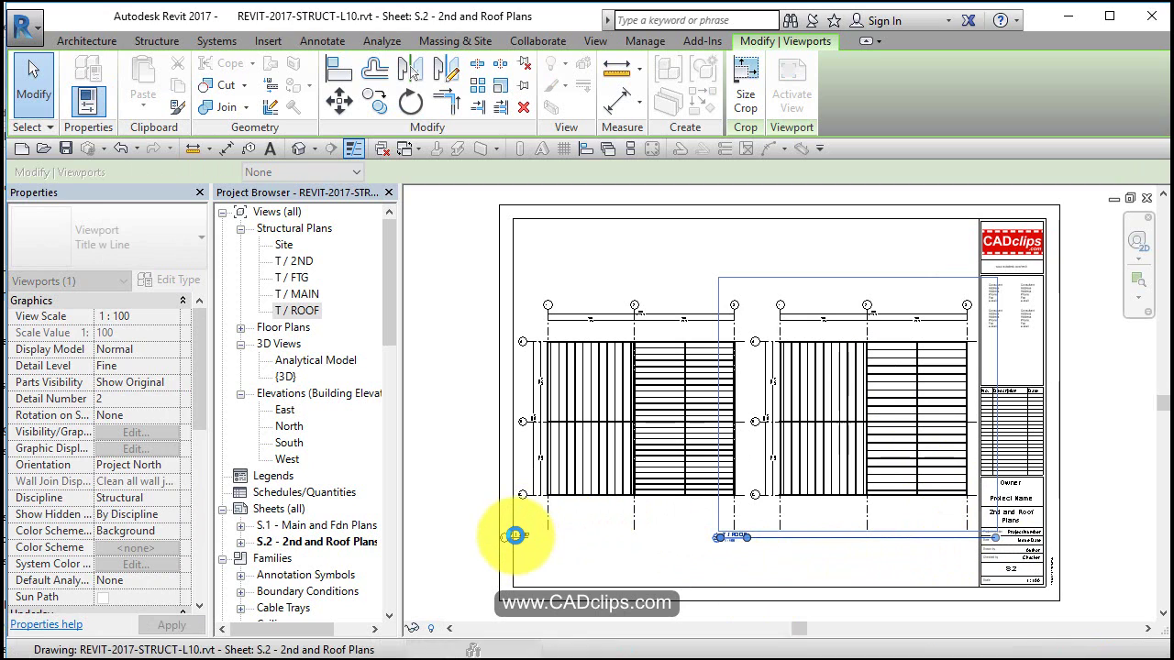
Step: Move the T / 2ND and T / ROOF view titles along the same line so each sits centred below its plan
{"action": "left_click", "coordinate": [515, 536]}
{"action": "left_click_drag", "start_coordinate": [521, 537], "coordinate": [634, 542]}
{"action": "left_click", "coordinate": [724, 541]}
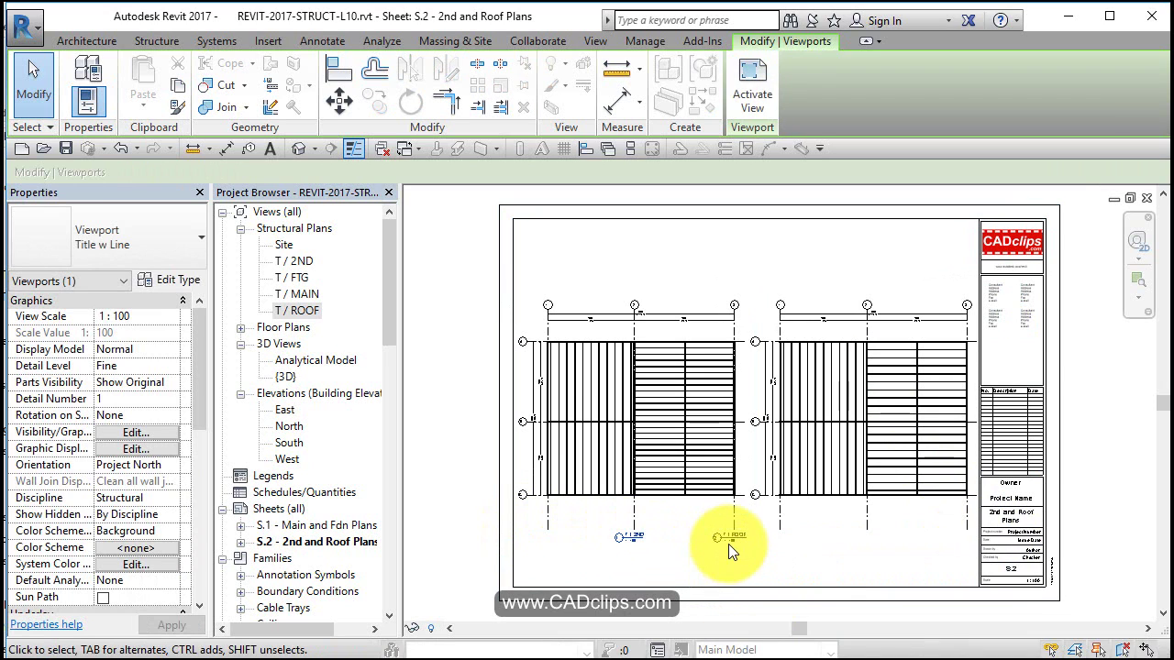
{"action": "left_click_drag", "start_coordinate": [758, 551], "coordinate": [860, 551]}
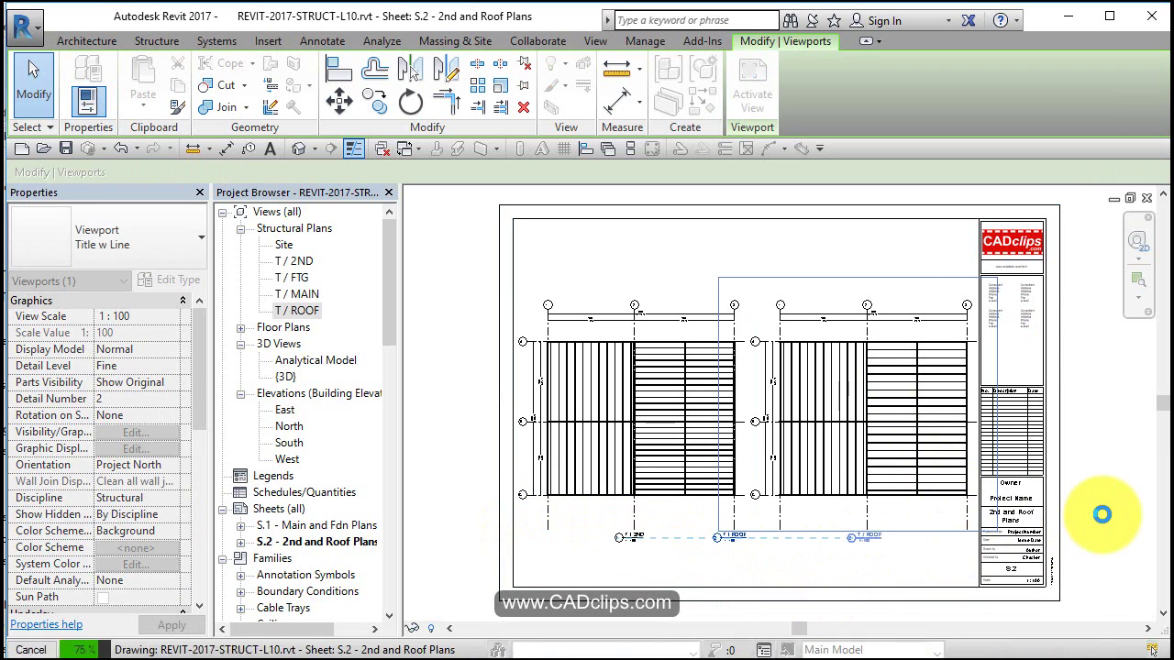
{"action": "key", "text": "Escape"}
{"action": "left_click", "coordinate": [1102, 514]}
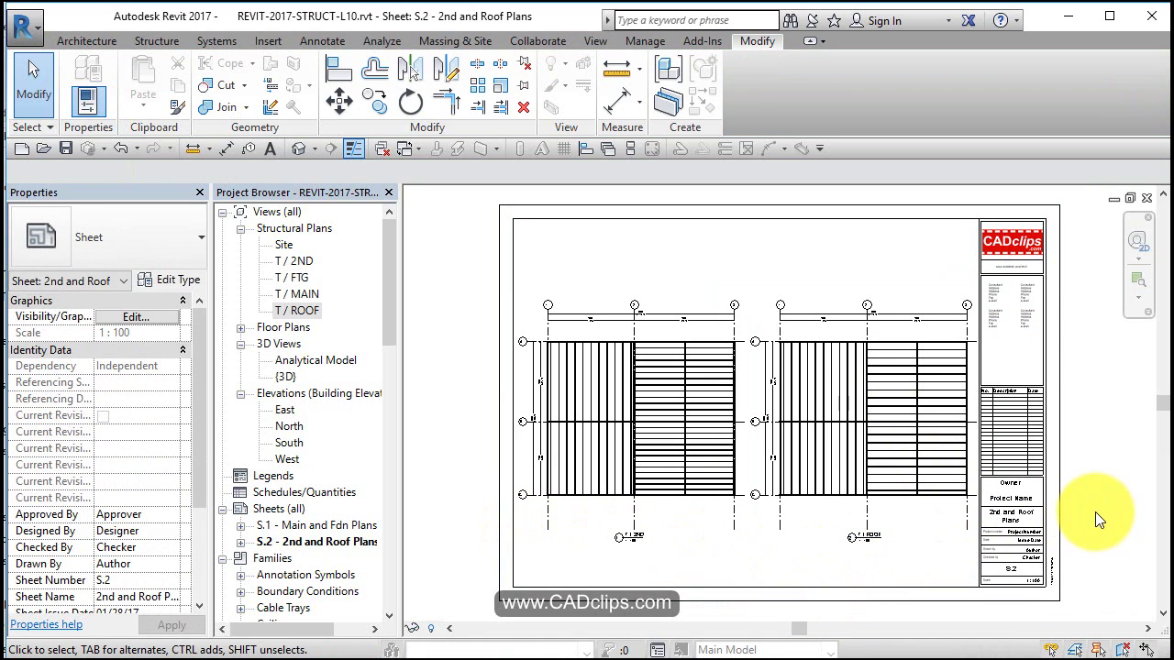